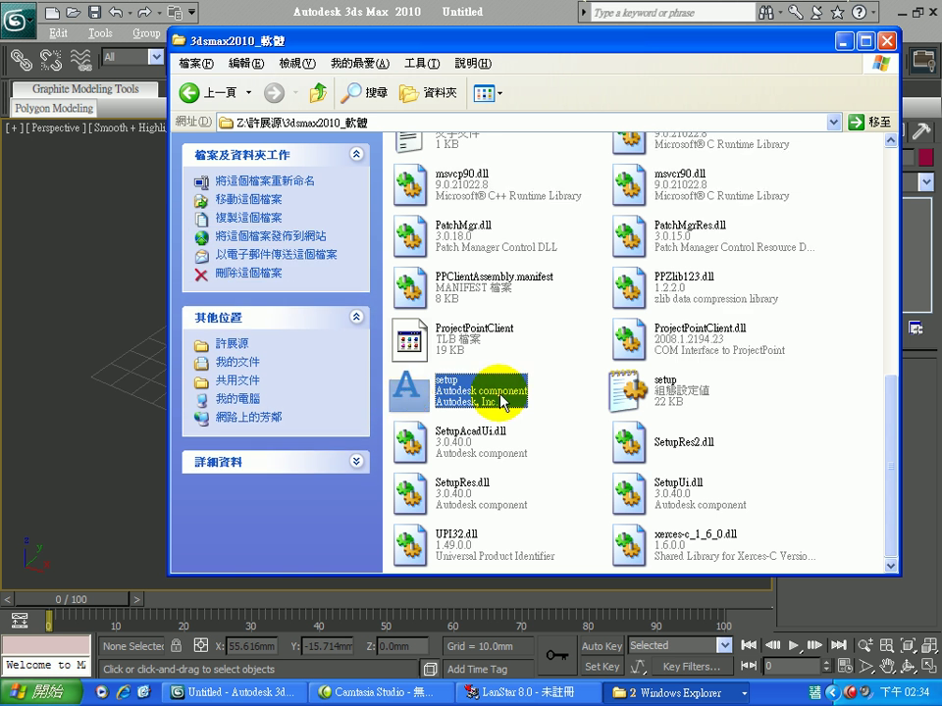
Open the Keygen folder inside the 3dsmax2010_軟體 folder.
scroll(505, 405, up, 2)
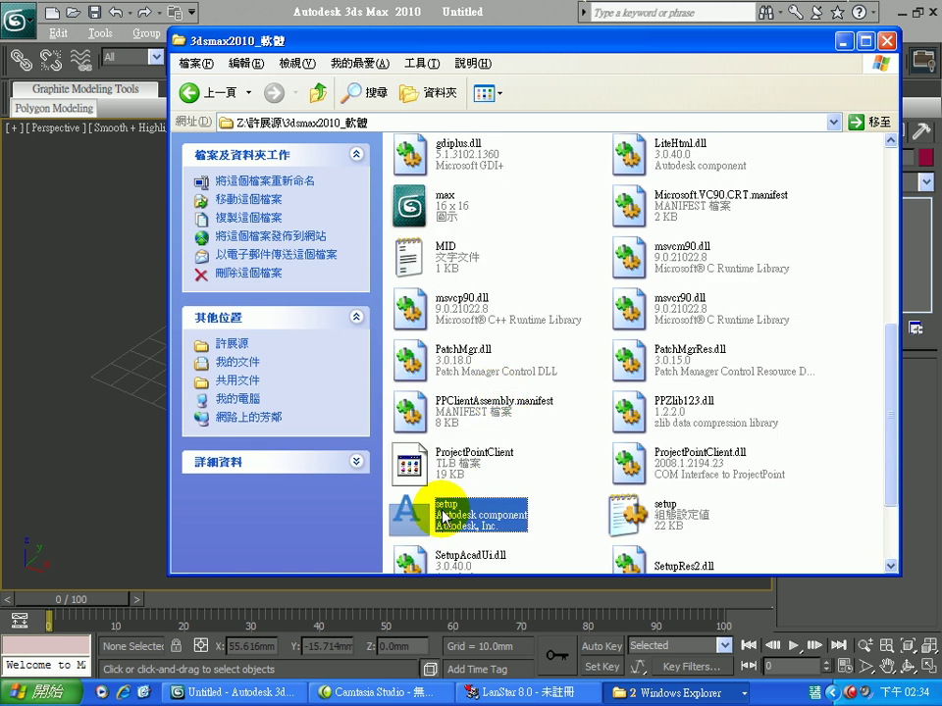
scroll(491, 510, up, 7)
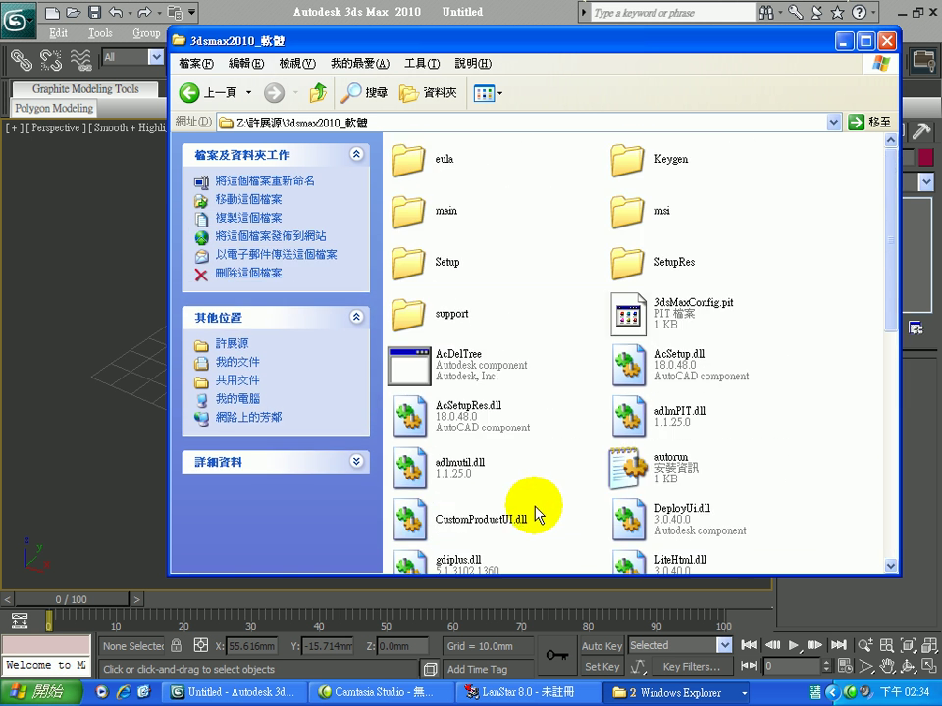
click(642, 172)
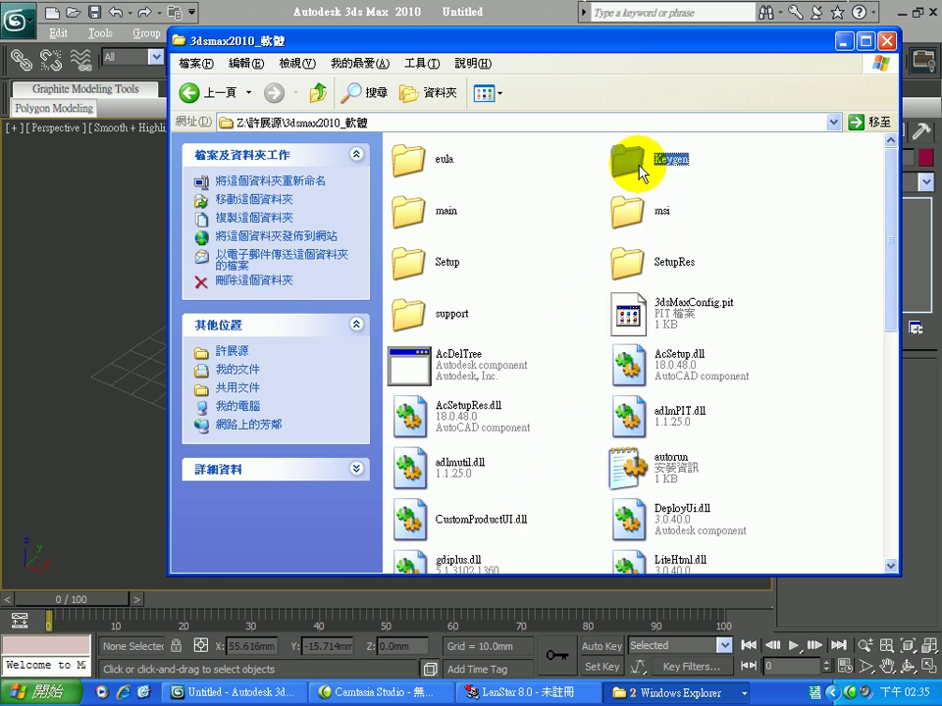
double_click(641, 170)
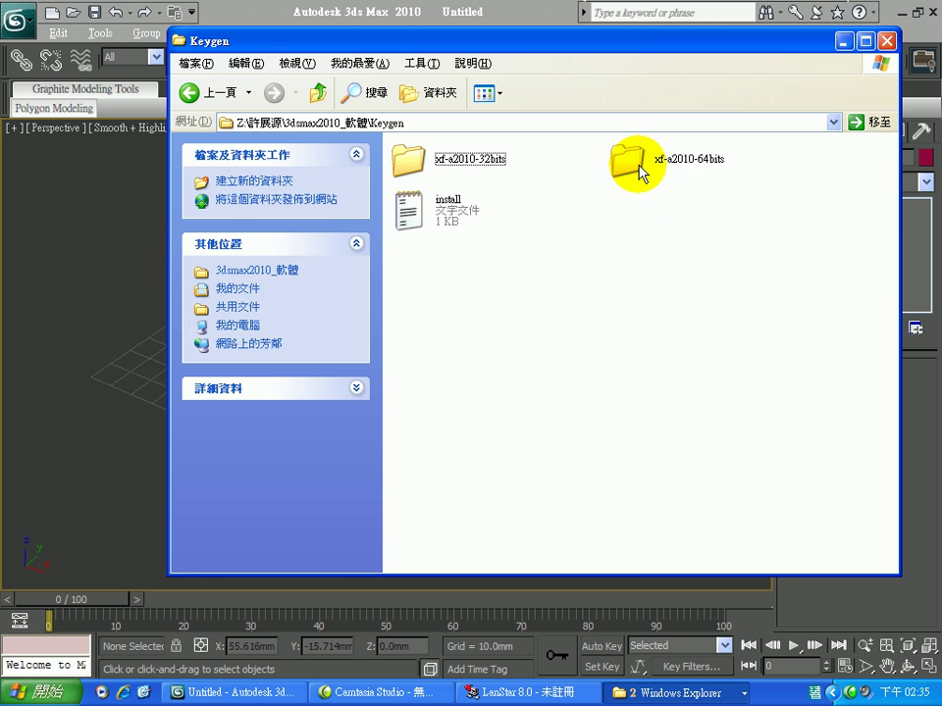
Read the serial number and product key lines in the install text file, and close the file.
click(407, 214)
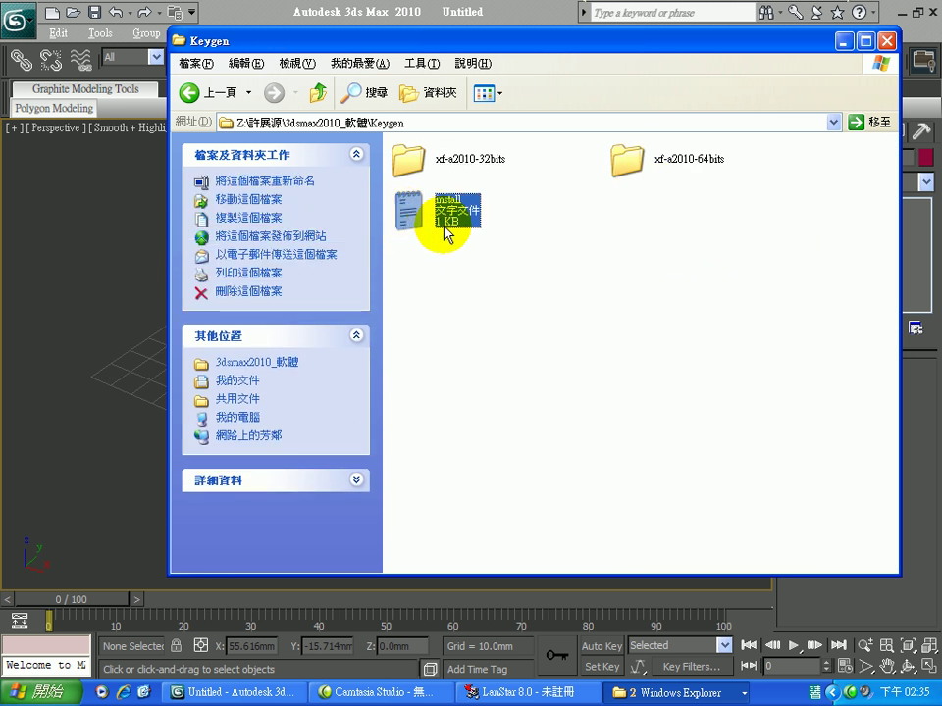
double_click(408, 213)
drag(454, 42, 733, 182)
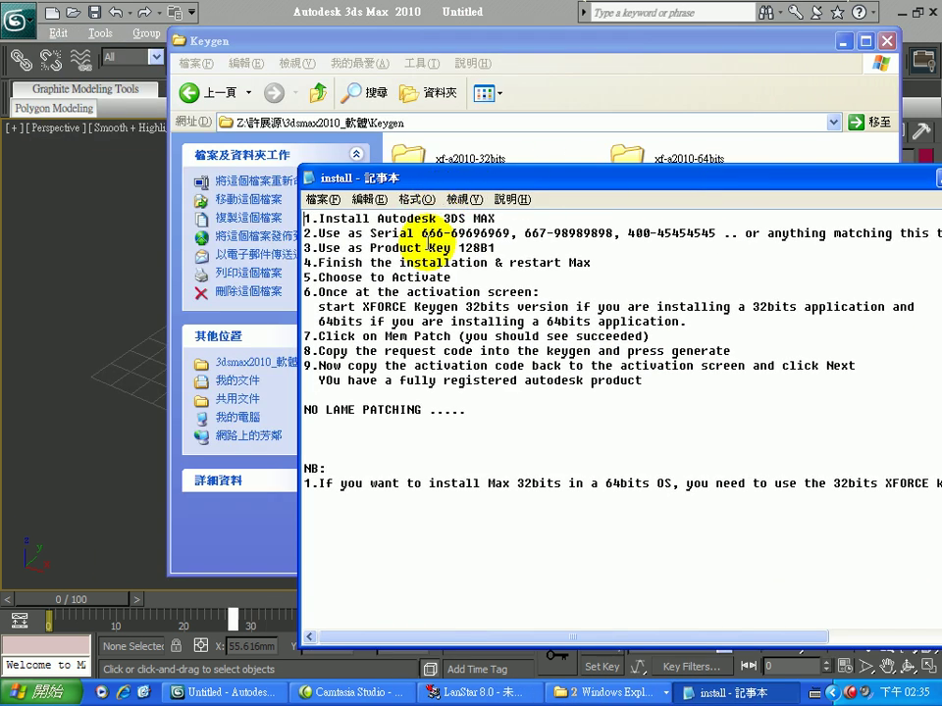
drag(422, 235, 509, 235)
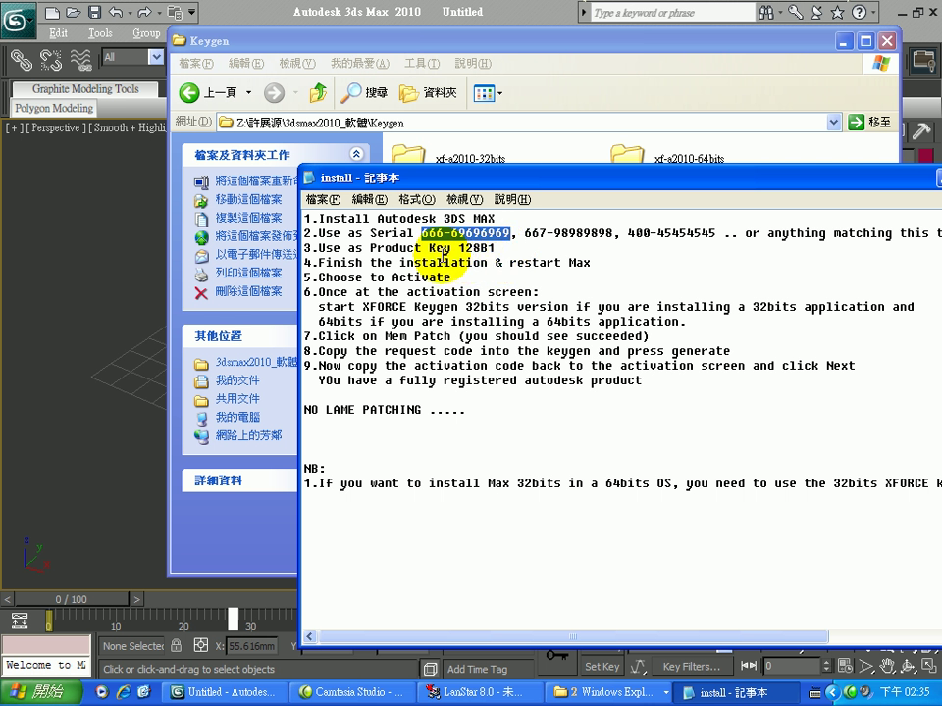
drag(458, 249, 498, 251)
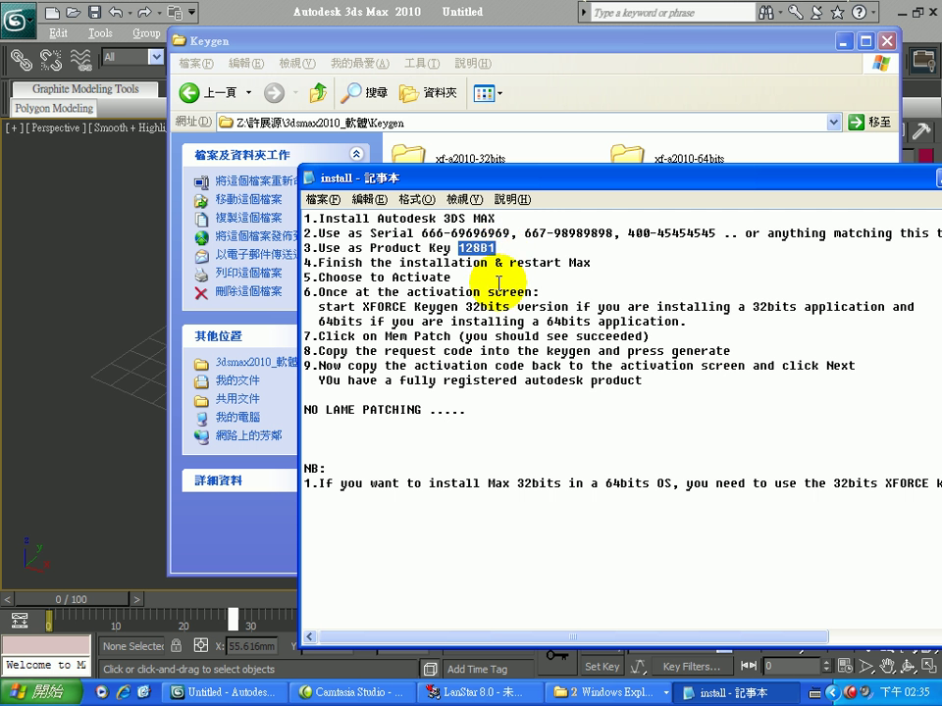
drag(725, 177, 525, 167)
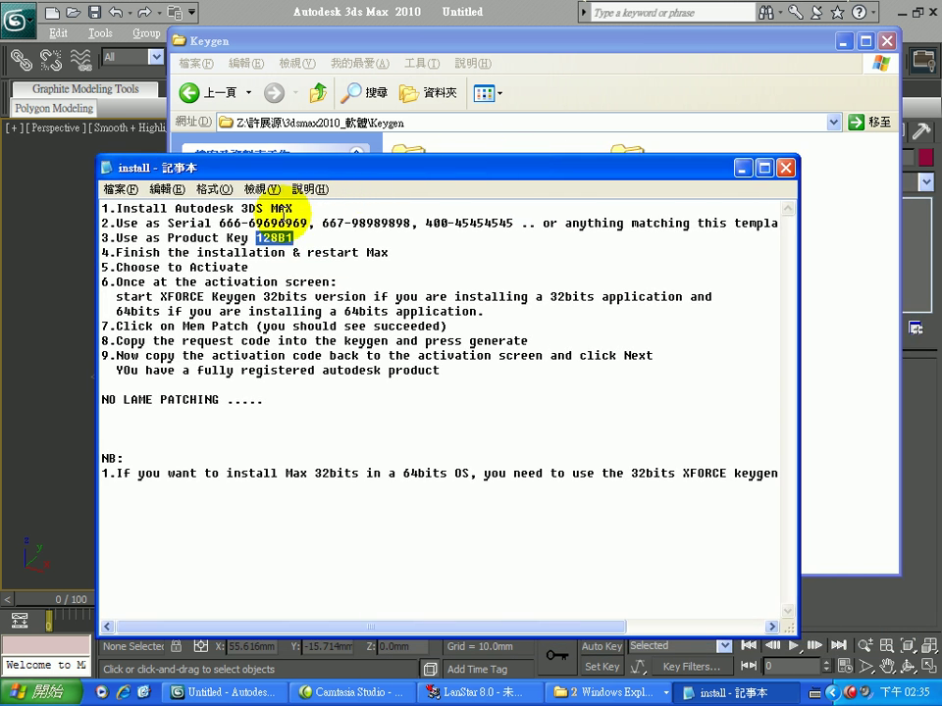
click(785, 169)
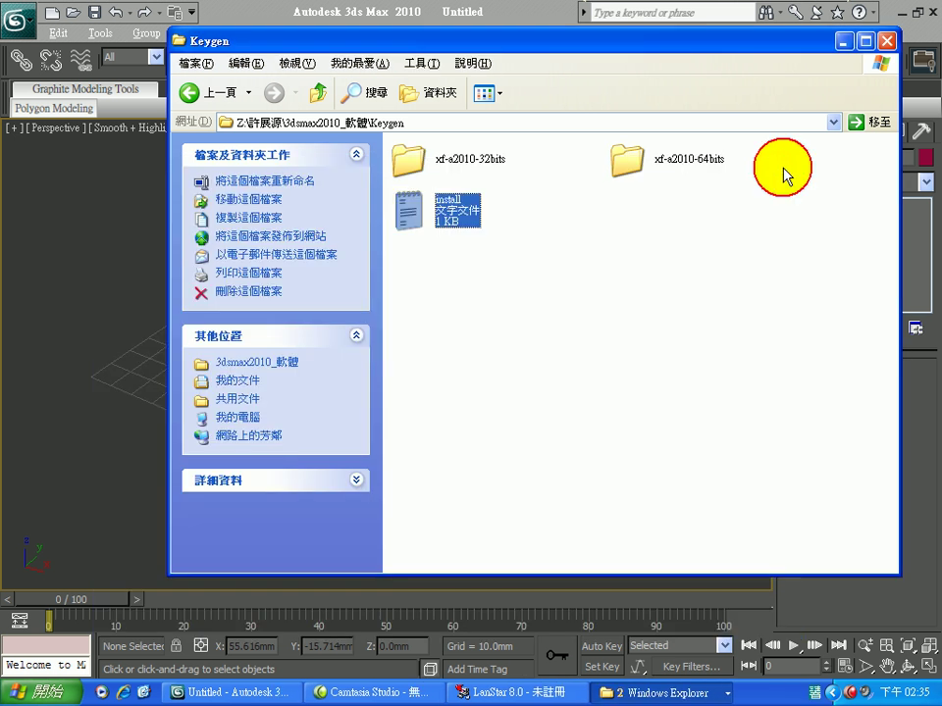
Go back to the parent folder and reopen Keygen to examine the xf-a2010-32bits and xf-a2010-64bits folders.
click(201, 93)
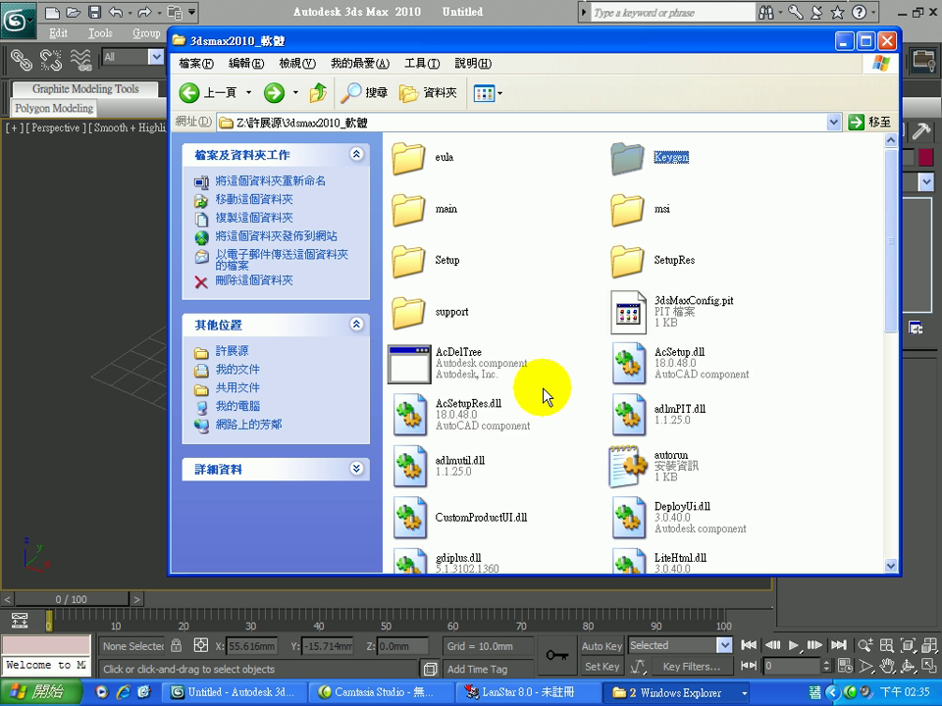
double_click(633, 155)
click(628, 163)
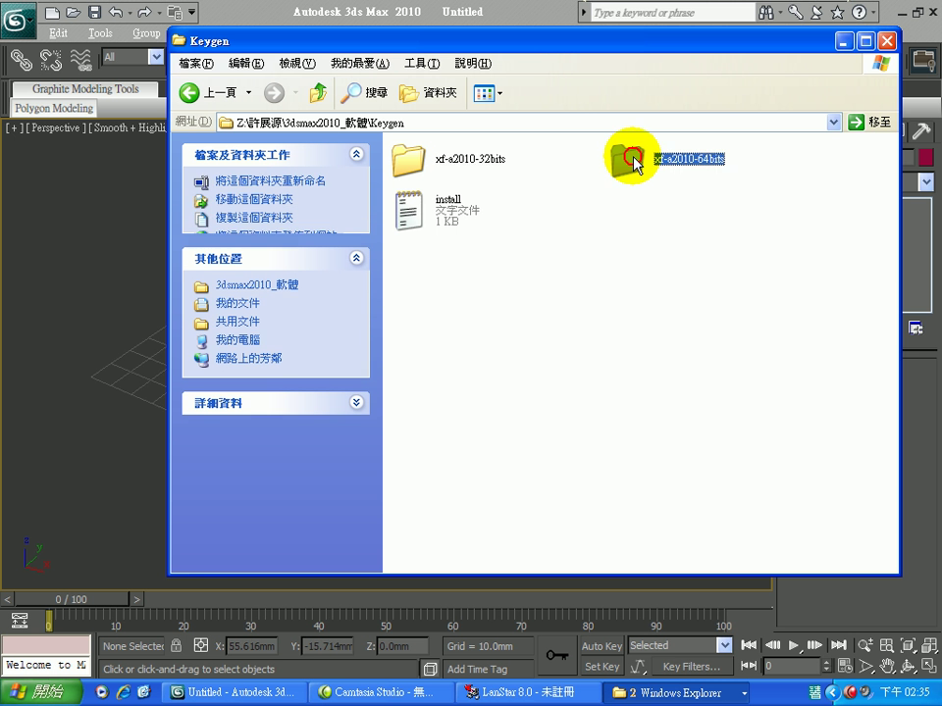
click(473, 167)
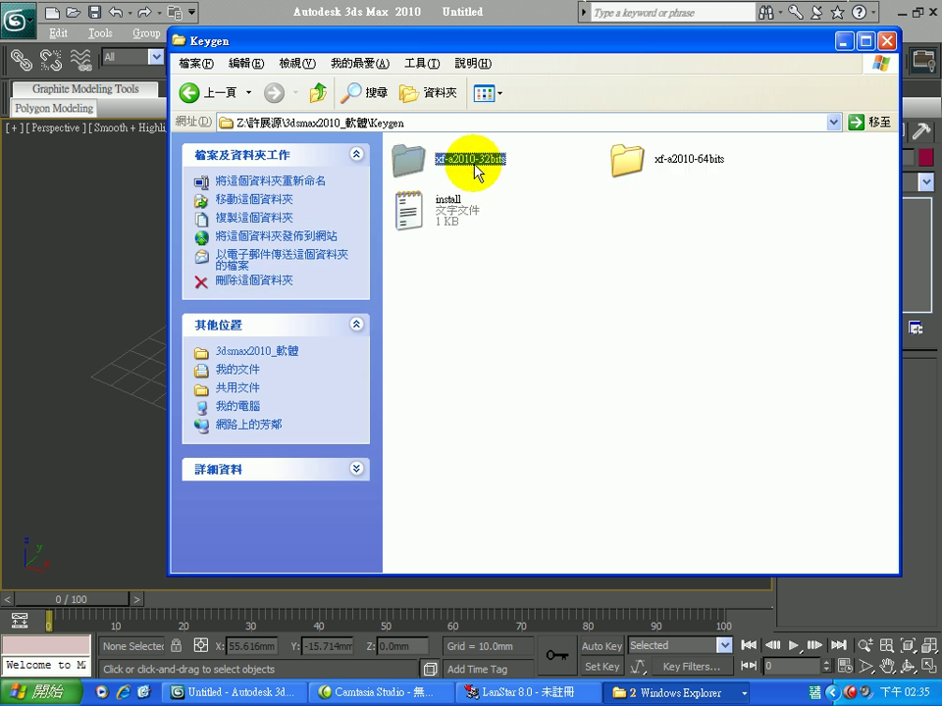
click(540, 253)
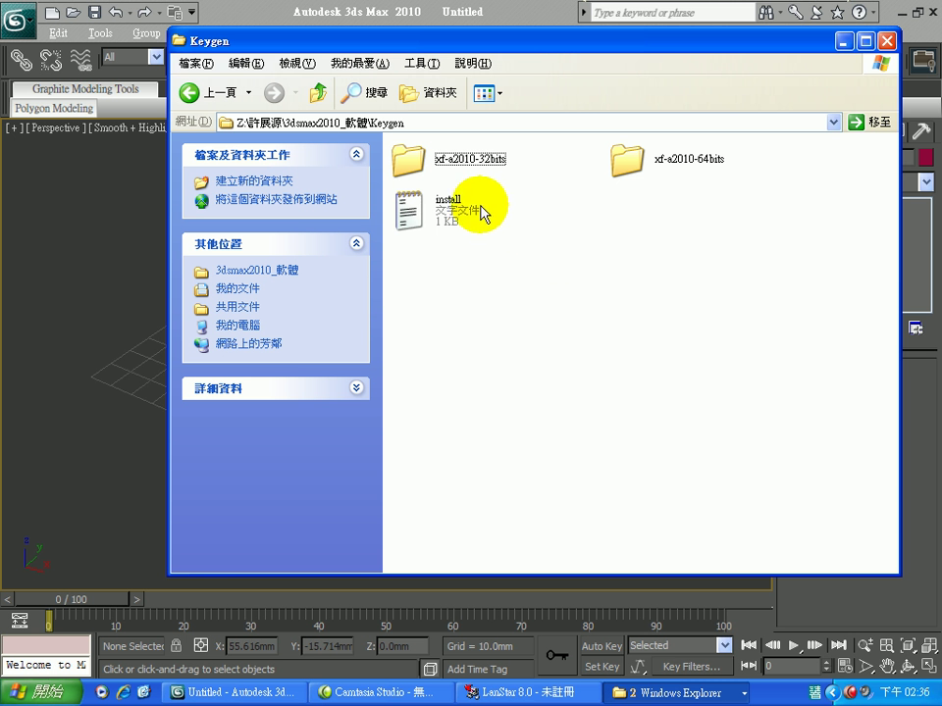
click(415, 162)
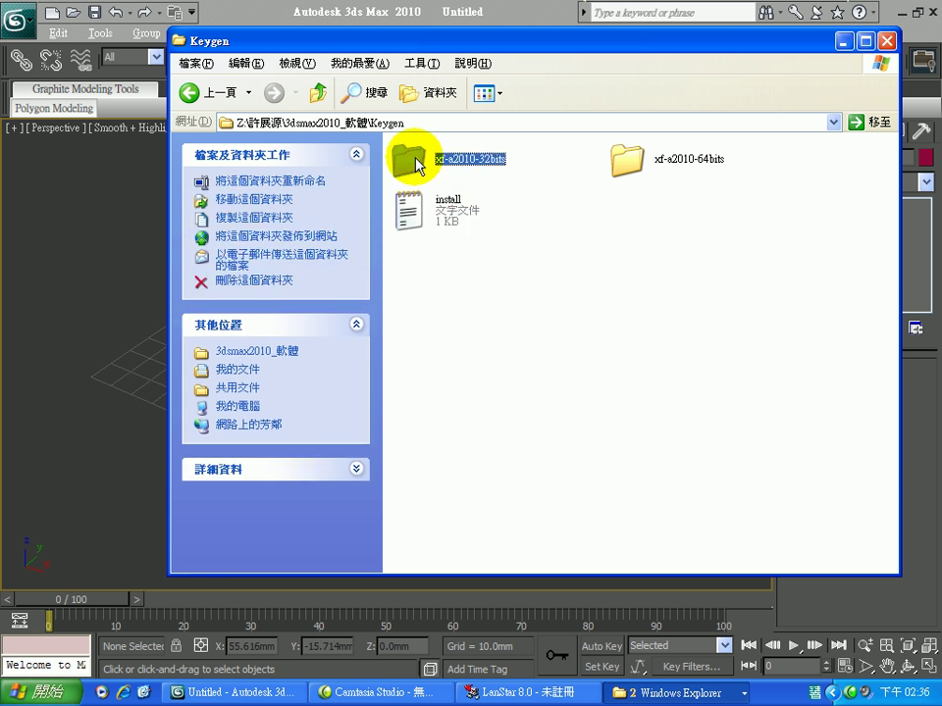
click(633, 173)
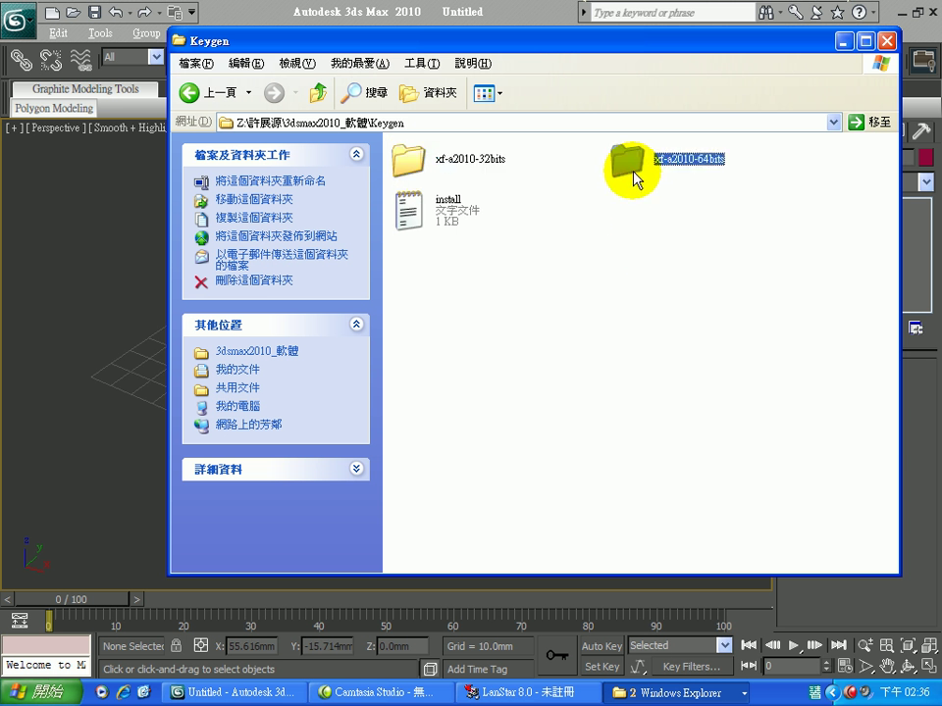
click(416, 174)
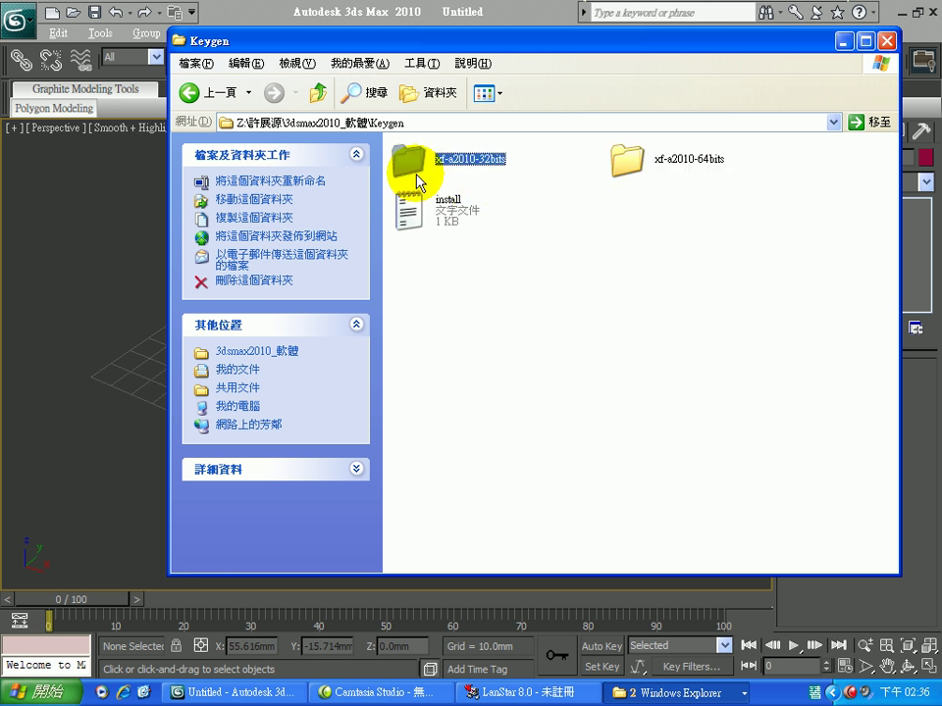
click(646, 177)
click(425, 173)
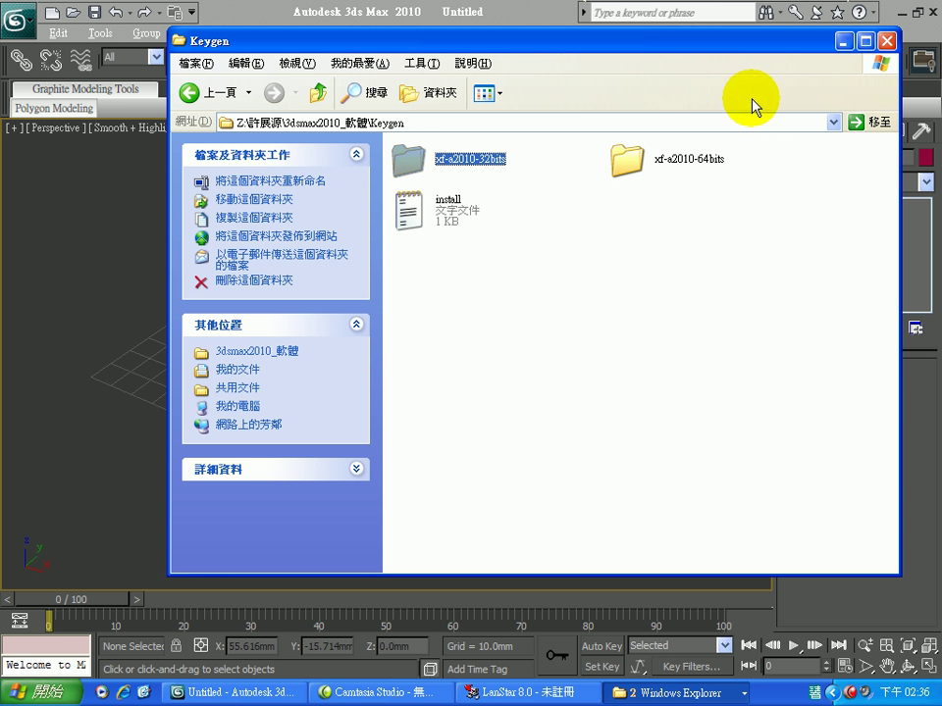
Locate the Autodesk setup program in the 3dsmax2010_軟體 folder and return to the 3ds Max scene.
click(840, 41)
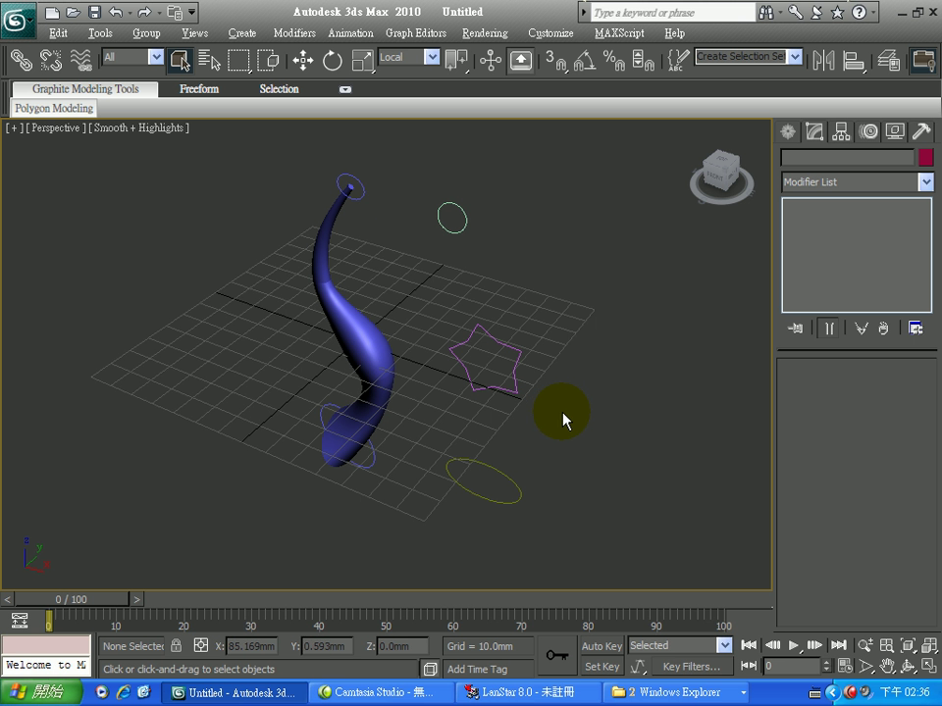
click(671, 693)
click(663, 673)
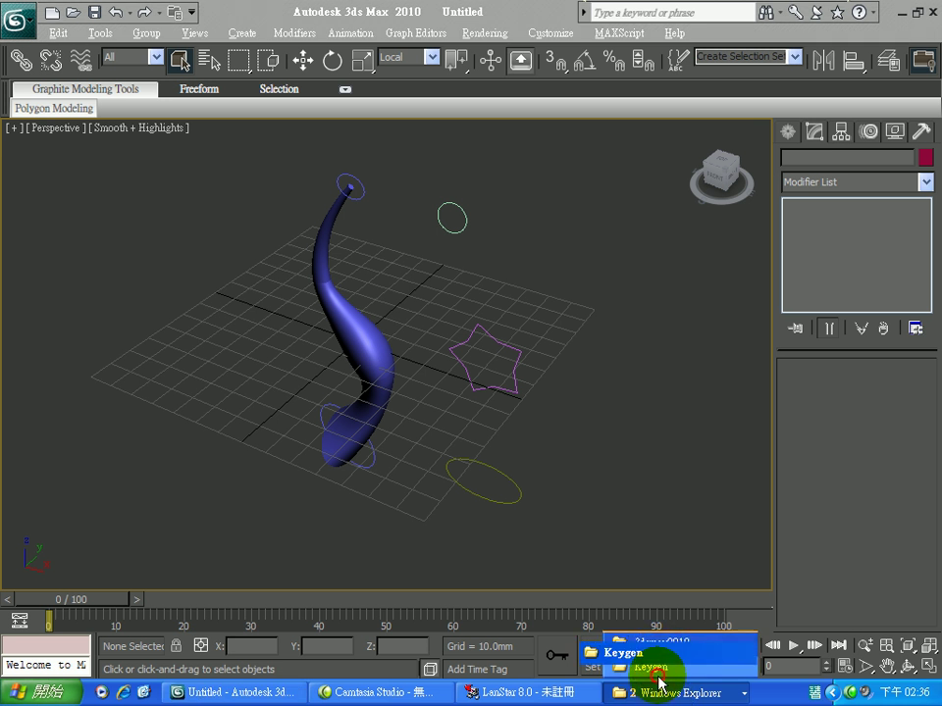
click(191, 95)
click(190, 95)
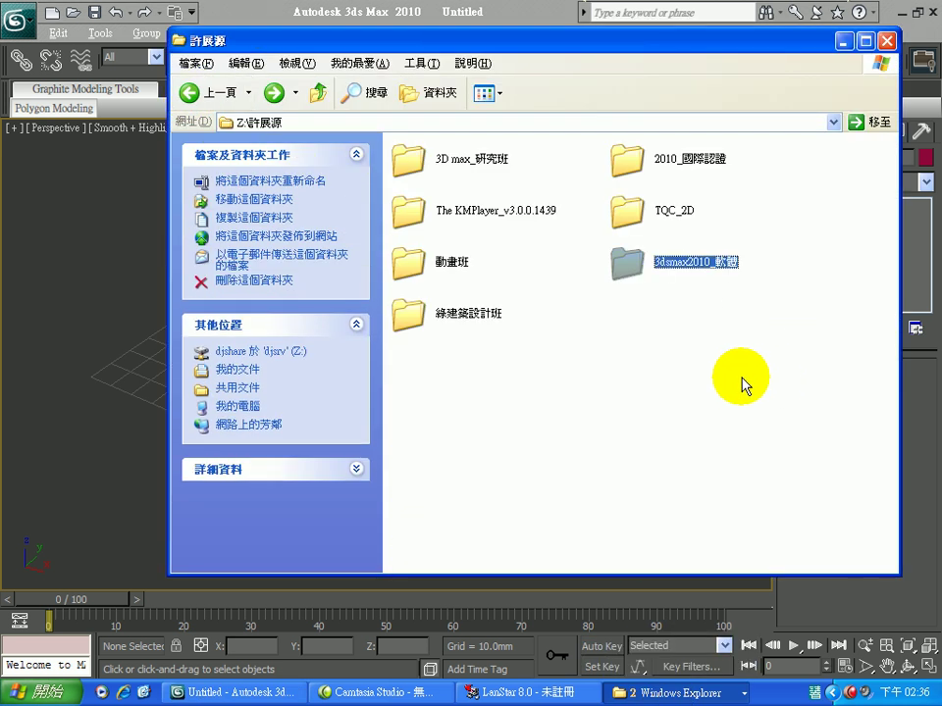
double_click(641, 272)
scroll(543, 447, down, 3)
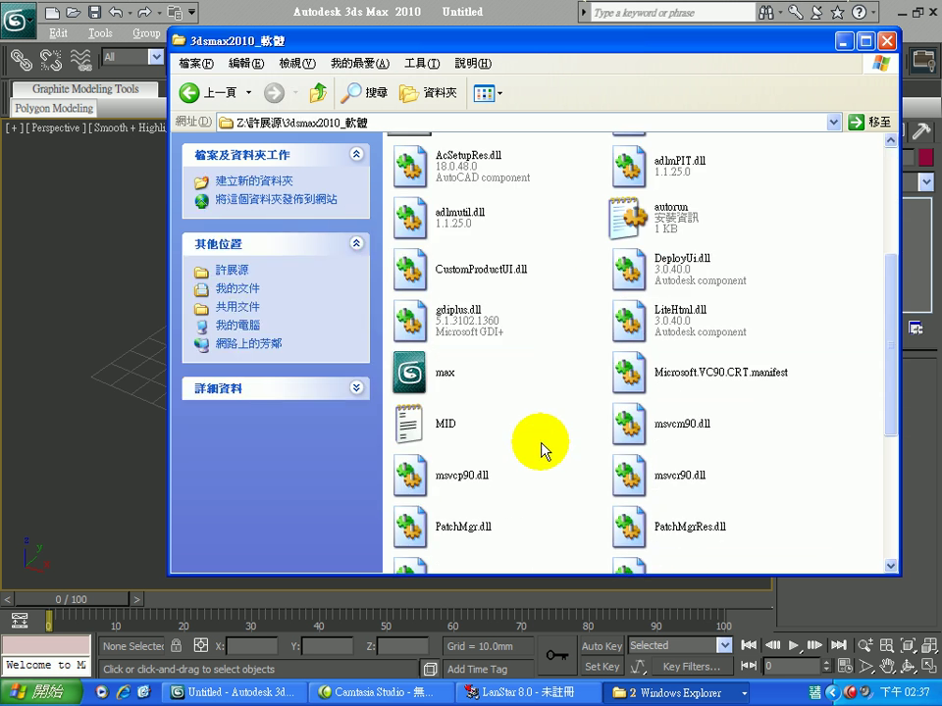
scroll(422, 392, down, 5)
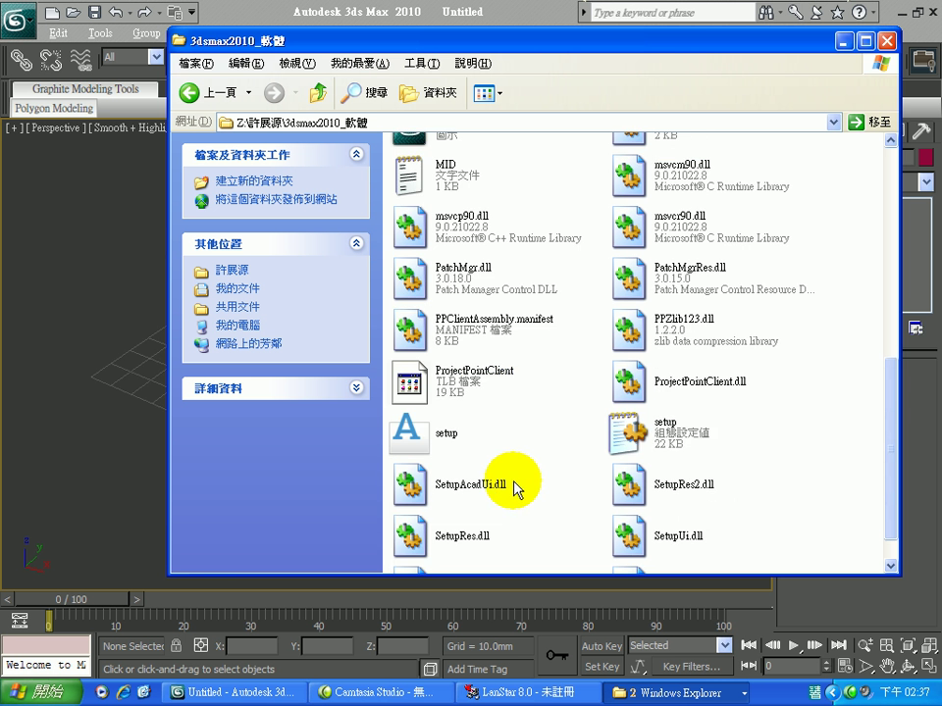
click(432, 437)
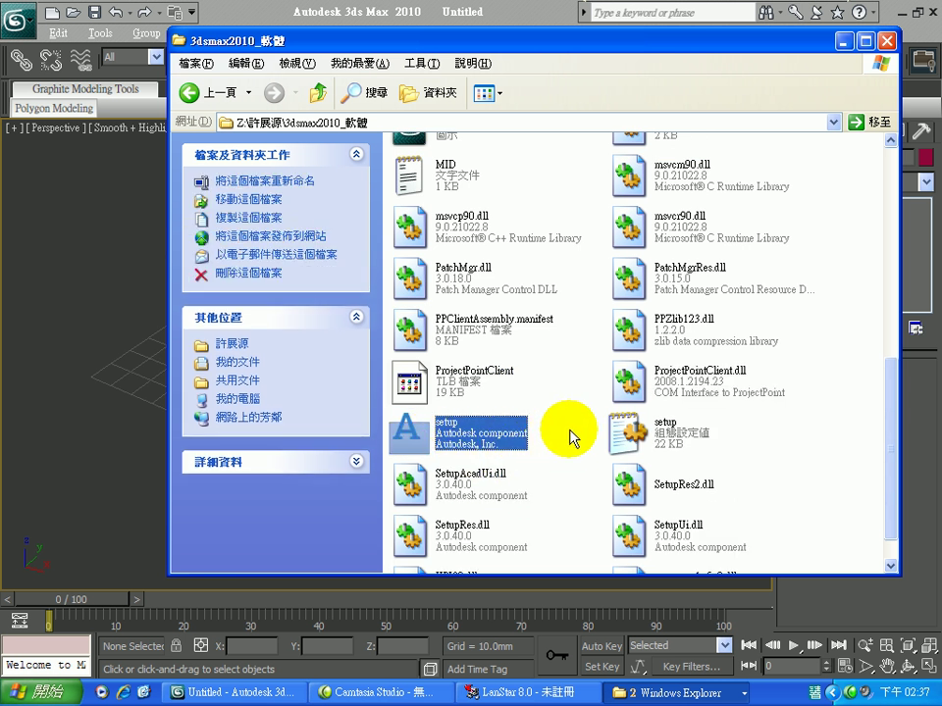
click(841, 43)
click(591, 496)
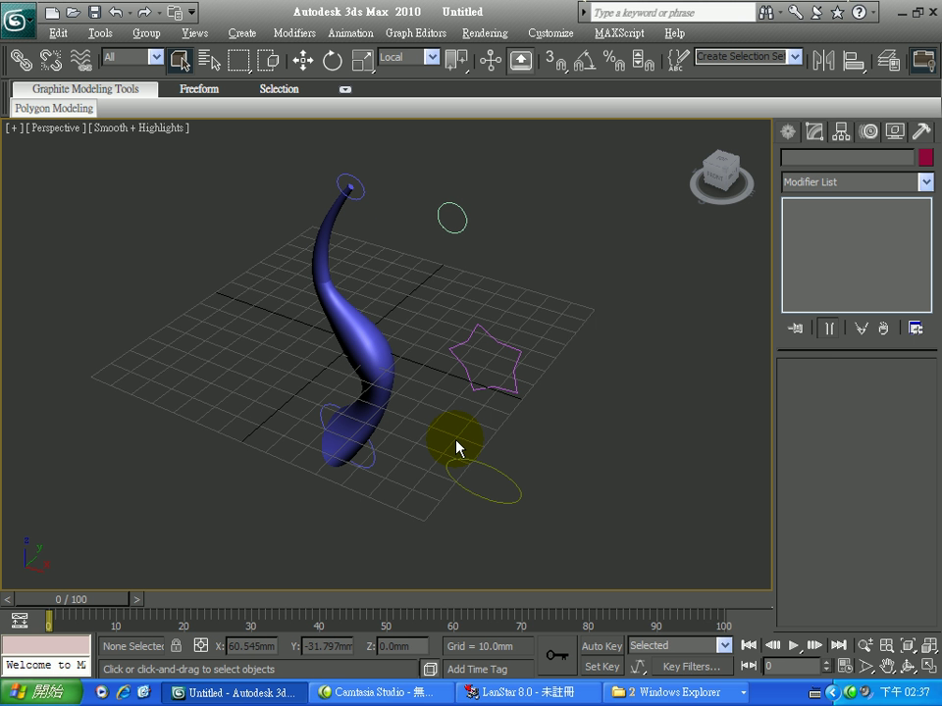
Restore the four-viewport layout fitted to the scene's extents and enlarge the Top viewport within it.
click(883, 646)
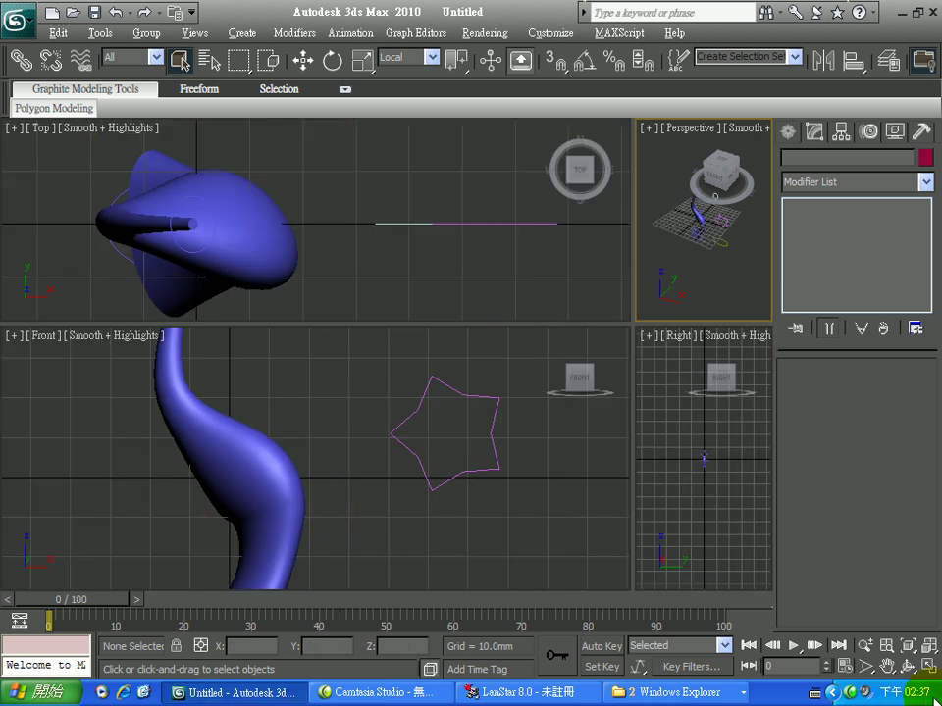
click(926, 646)
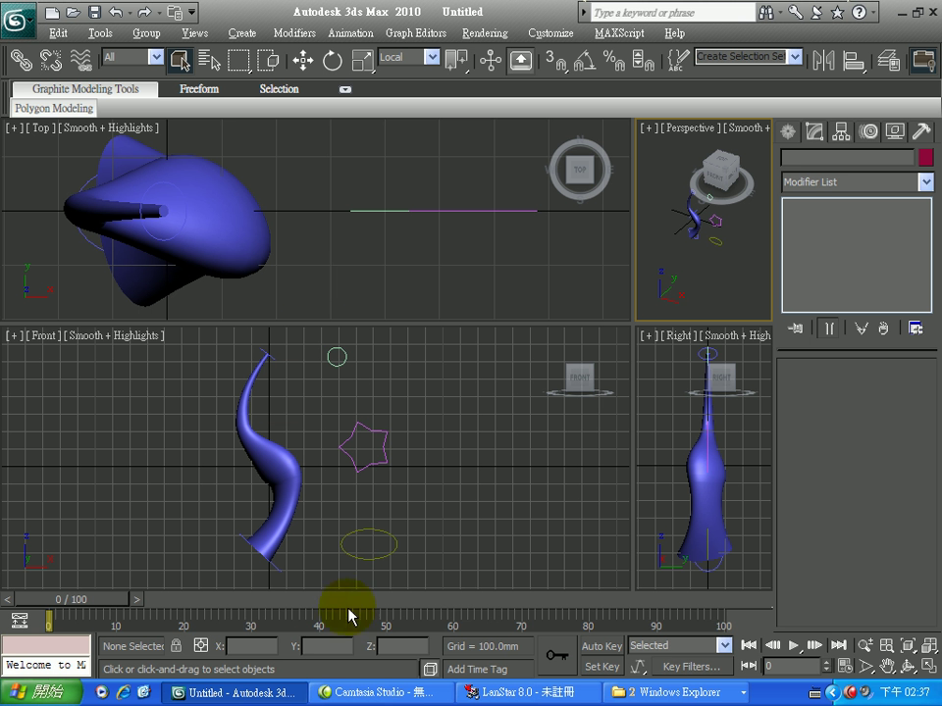
middle_drag(354, 473, 237, 475)
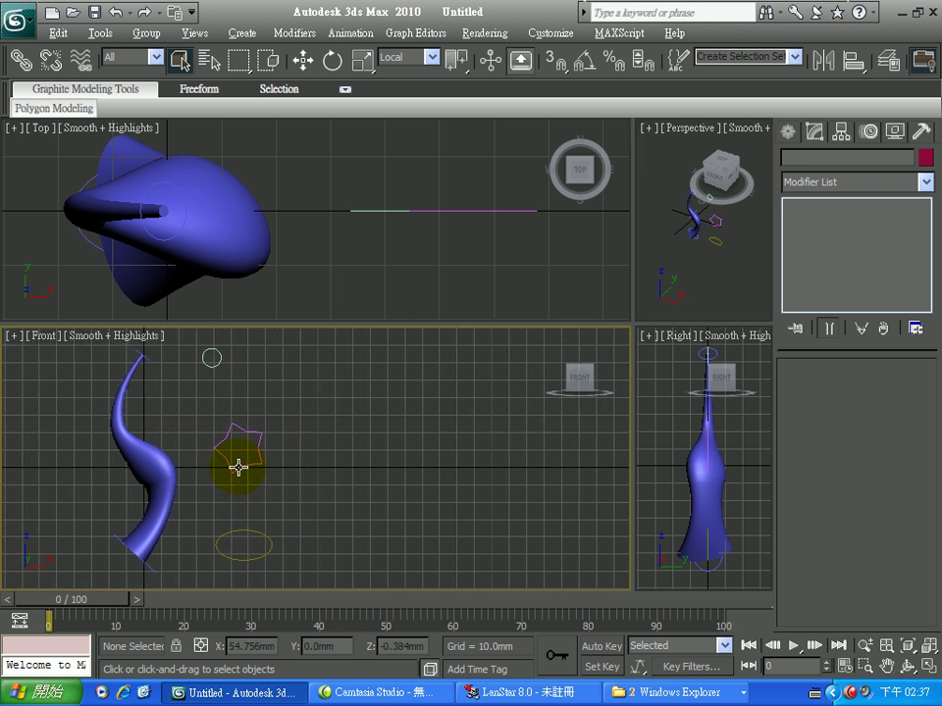
scroll(237, 471, down, 3)
drag(631, 320, 546, 533)
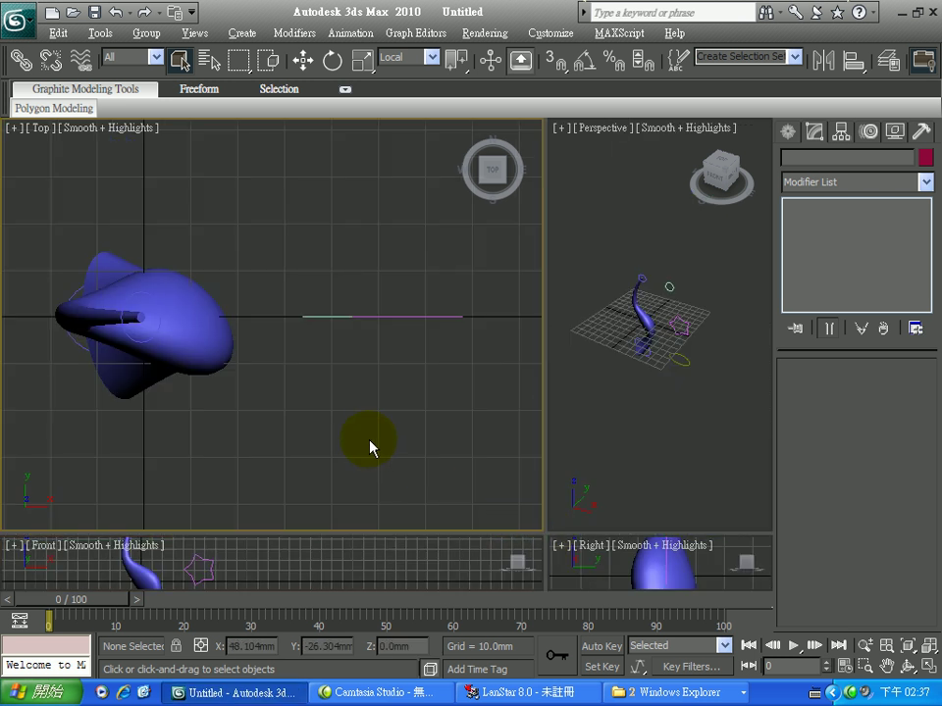
middle_drag(370, 444, 354, 441)
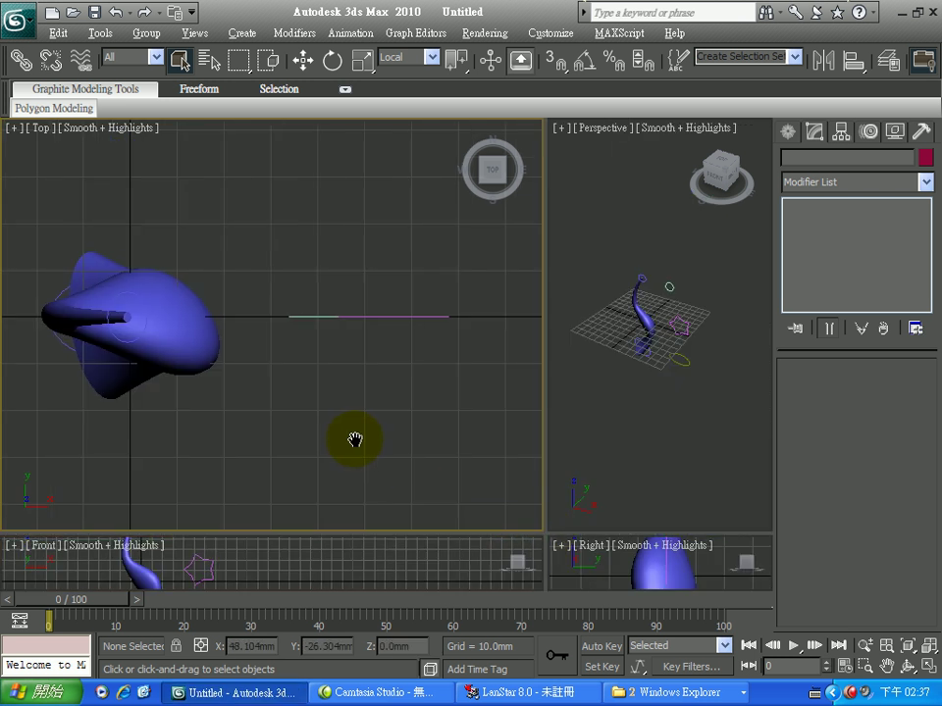
Maximize the Top viewport with the loft and its shapes in view.
click(929, 667)
middle_drag(414, 490, 340, 442)
scroll(385, 454, down, 3)
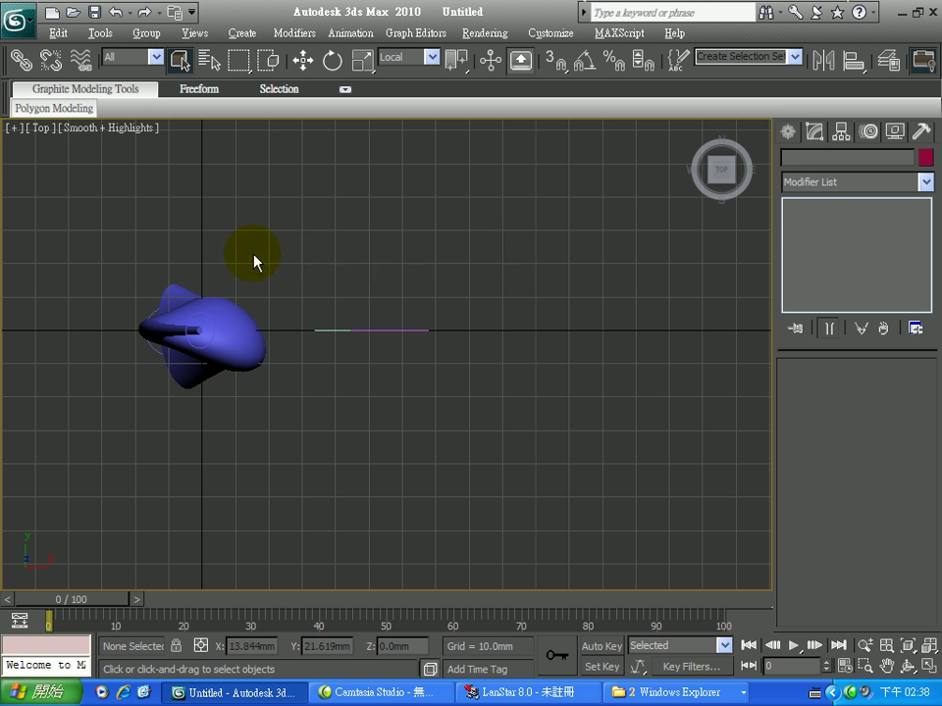
Mirror the loft about its local X axis as a Copy, after previewing the Y and Z mirror axes.
click(229, 305)
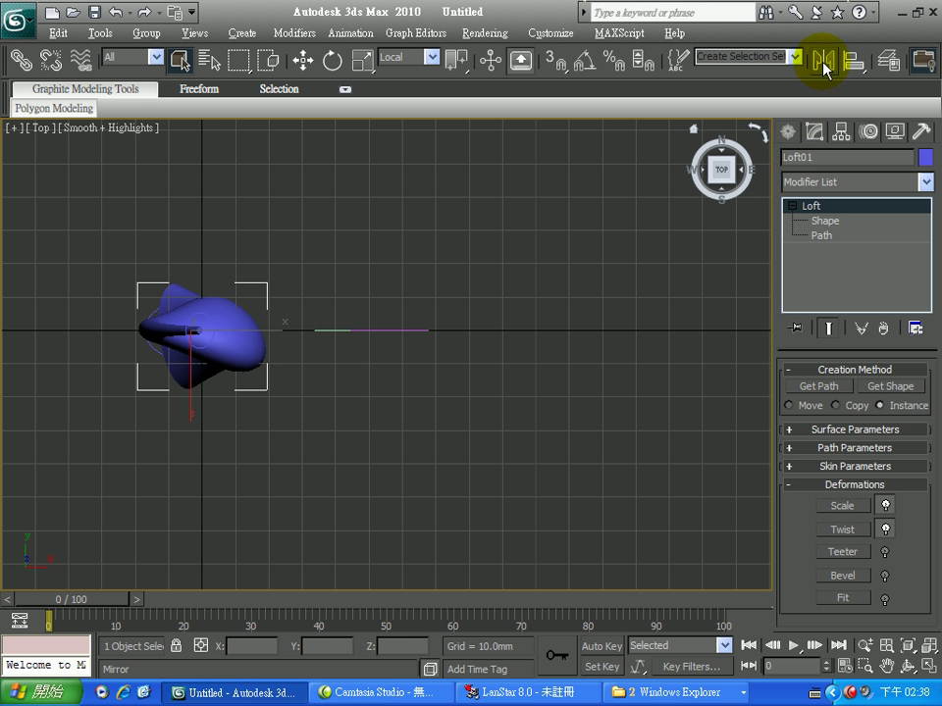
drag(778, 73, 515, 74)
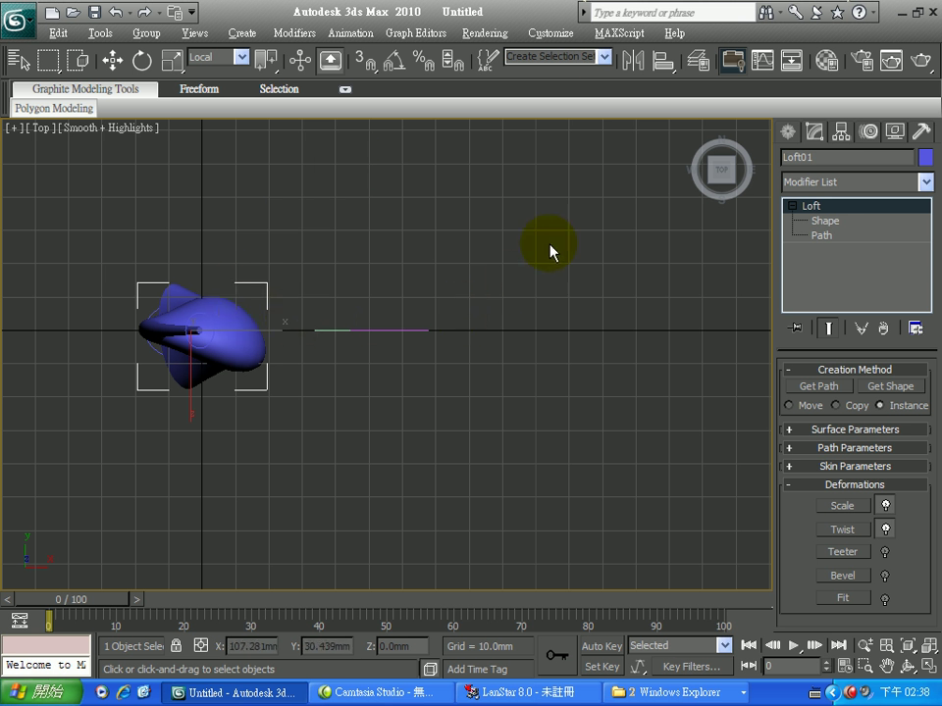
click(632, 74)
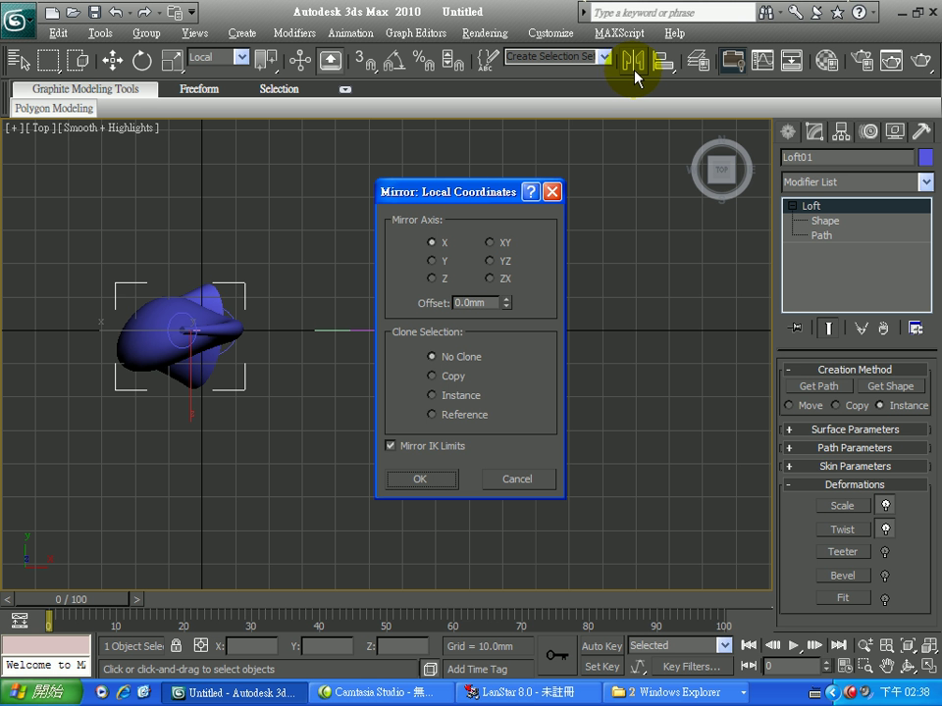
drag(504, 196, 574, 154)
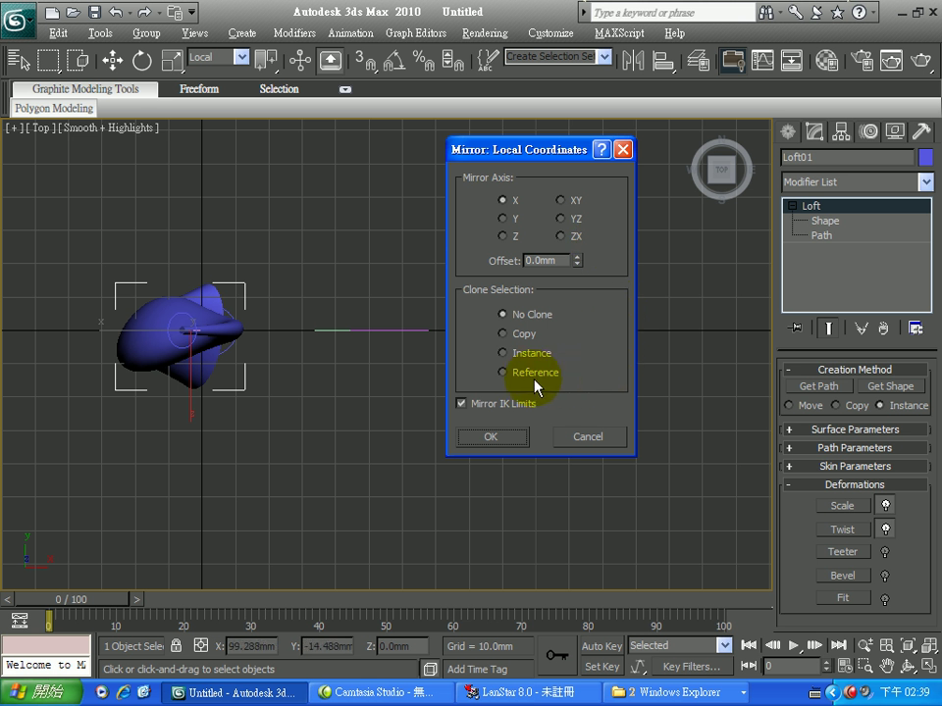
click(510, 339)
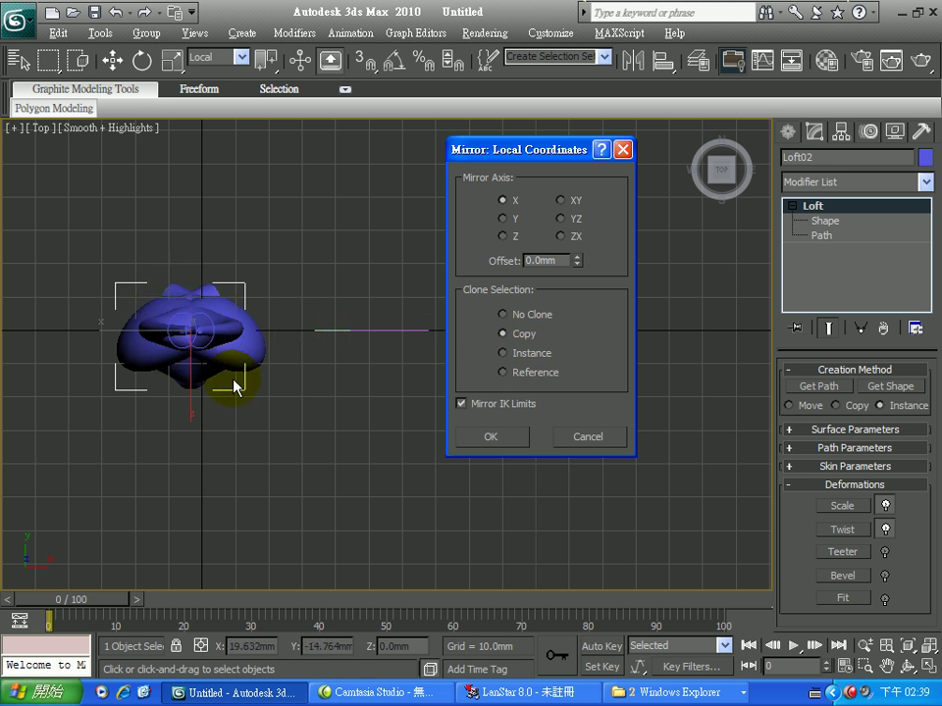
click(504, 217)
click(504, 236)
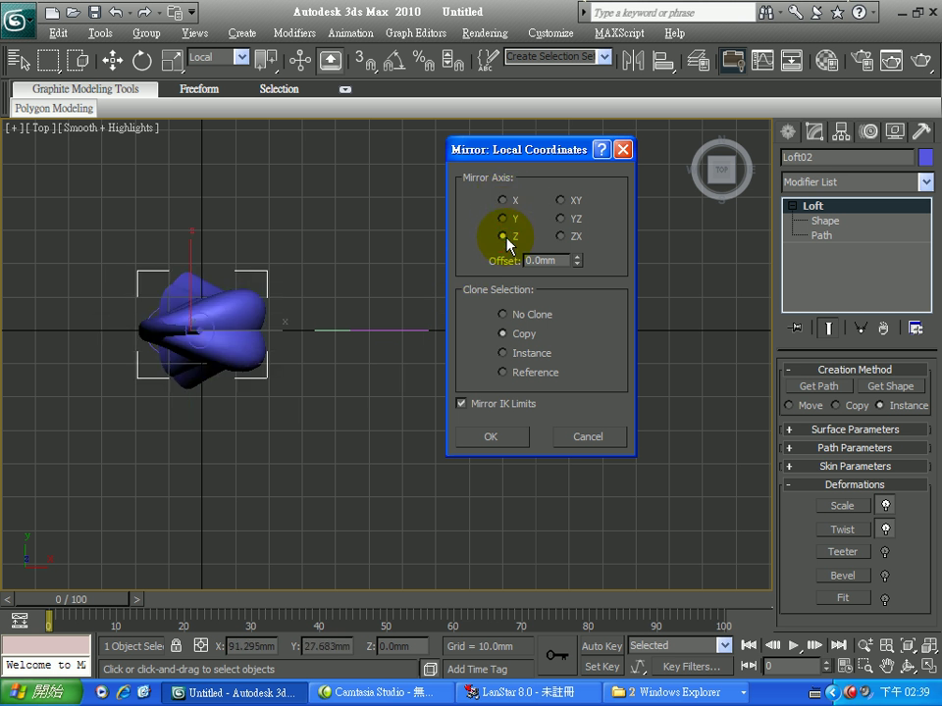
click(503, 201)
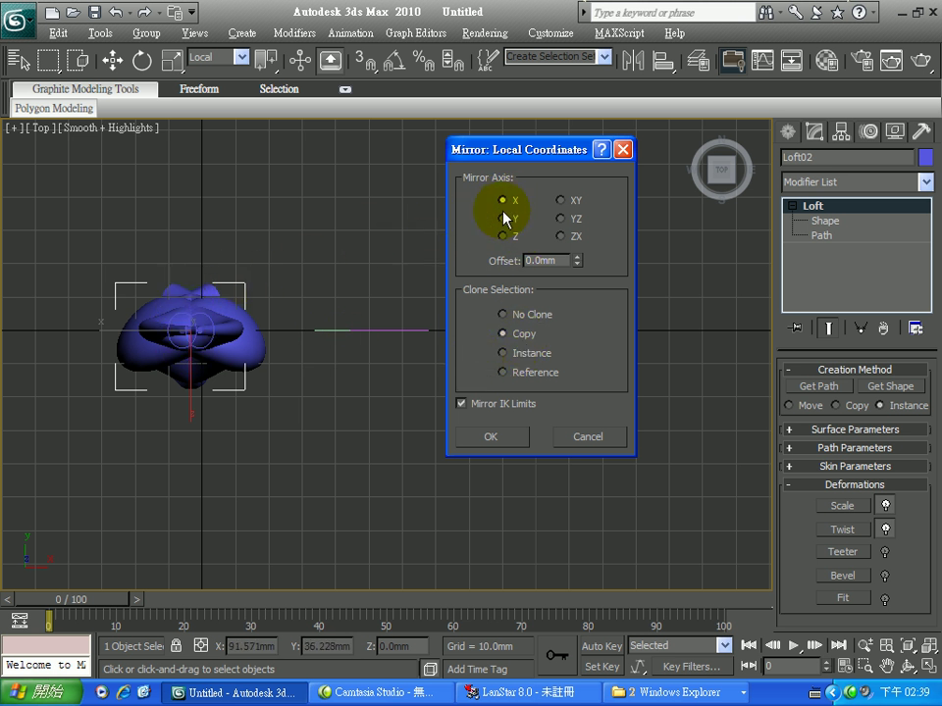
click(518, 440)
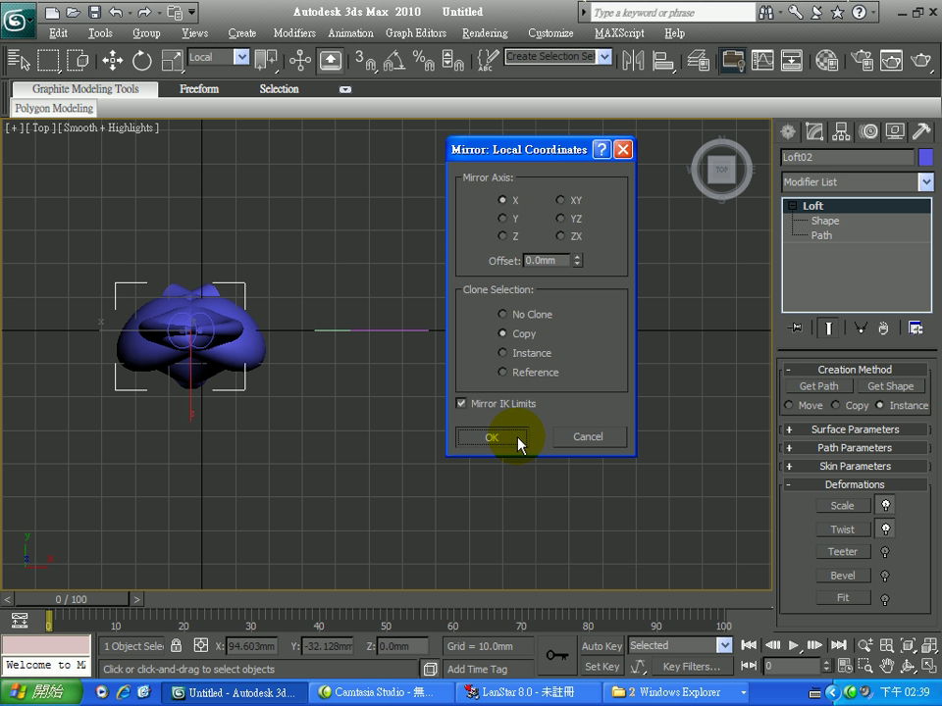
Move the mirrored loft copy along X until it is clear of the original, and delete it.
click(112, 61)
drag(116, 326, 307, 341)
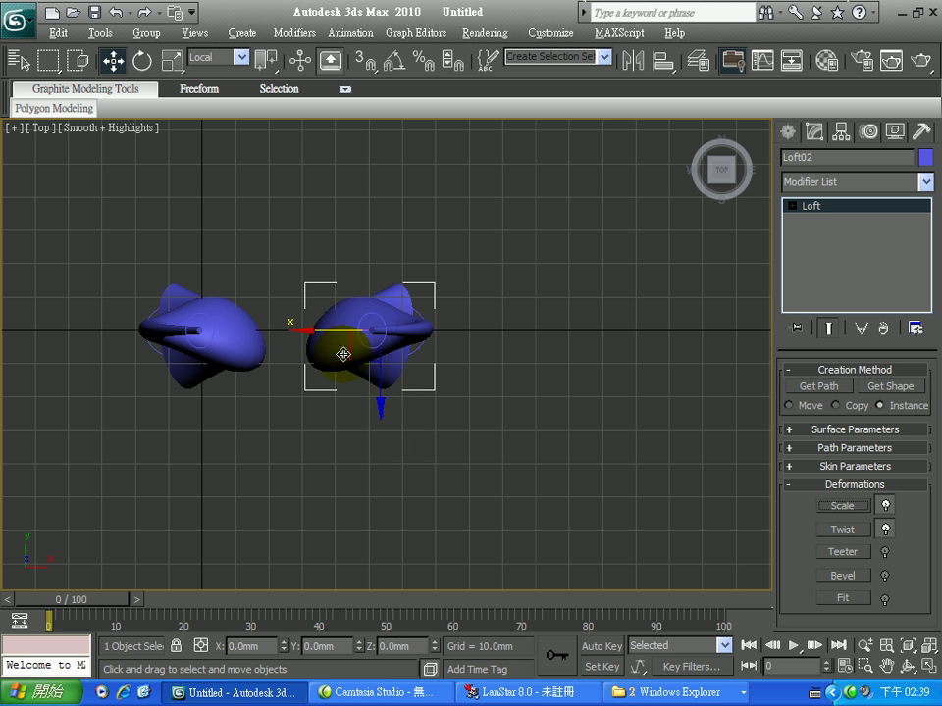
key(Delete)
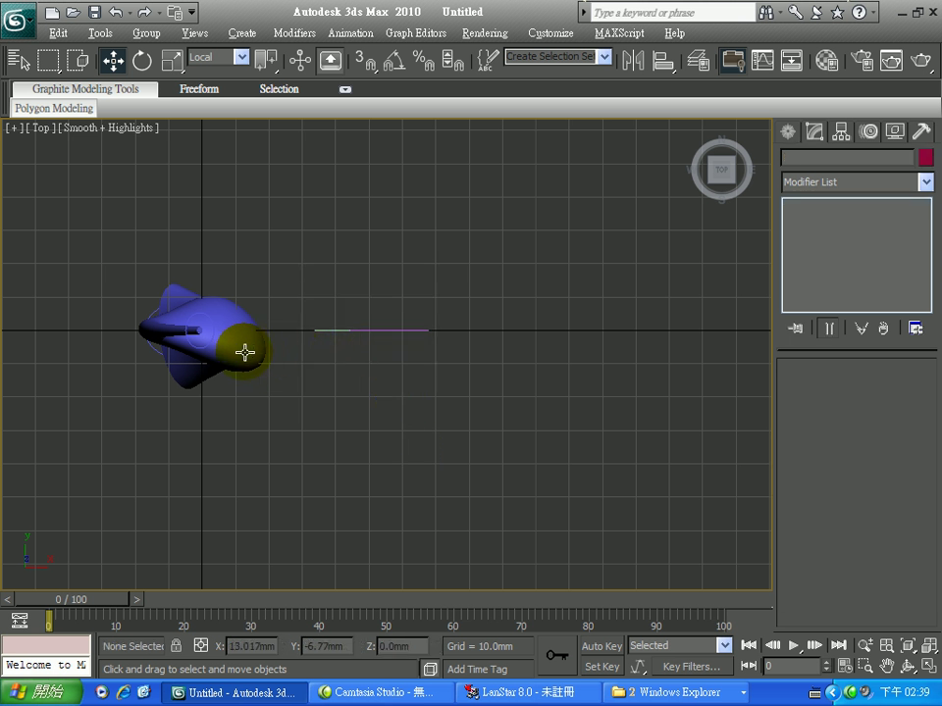
Select the original loft and, with Affect Pivot Only, move its pivot along the X axis into the empty space beside the object.
click(245, 352)
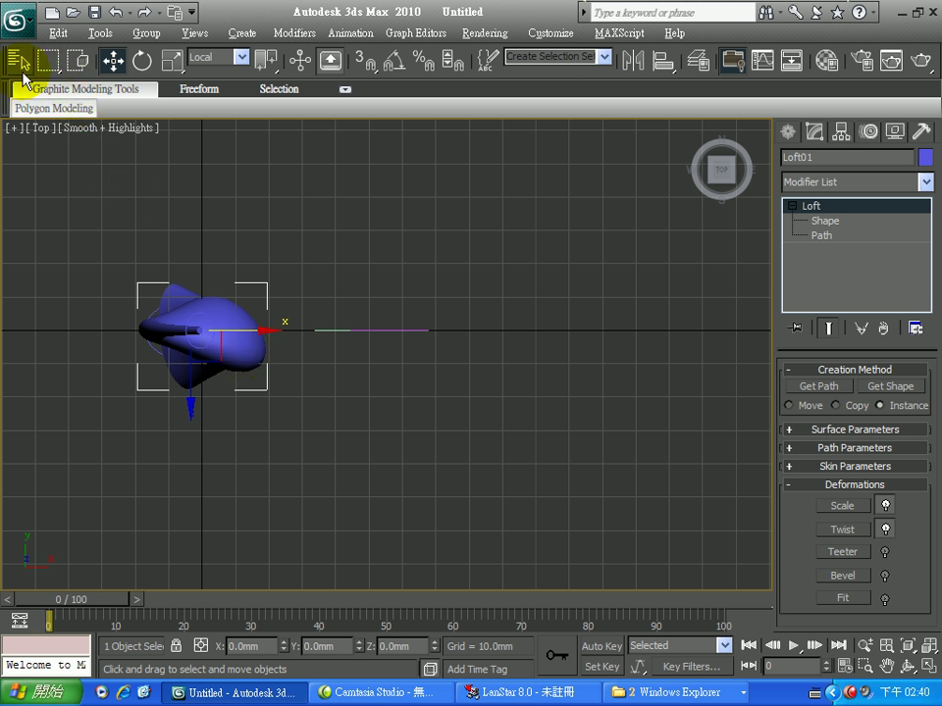
drag(45, 61, 73, 61)
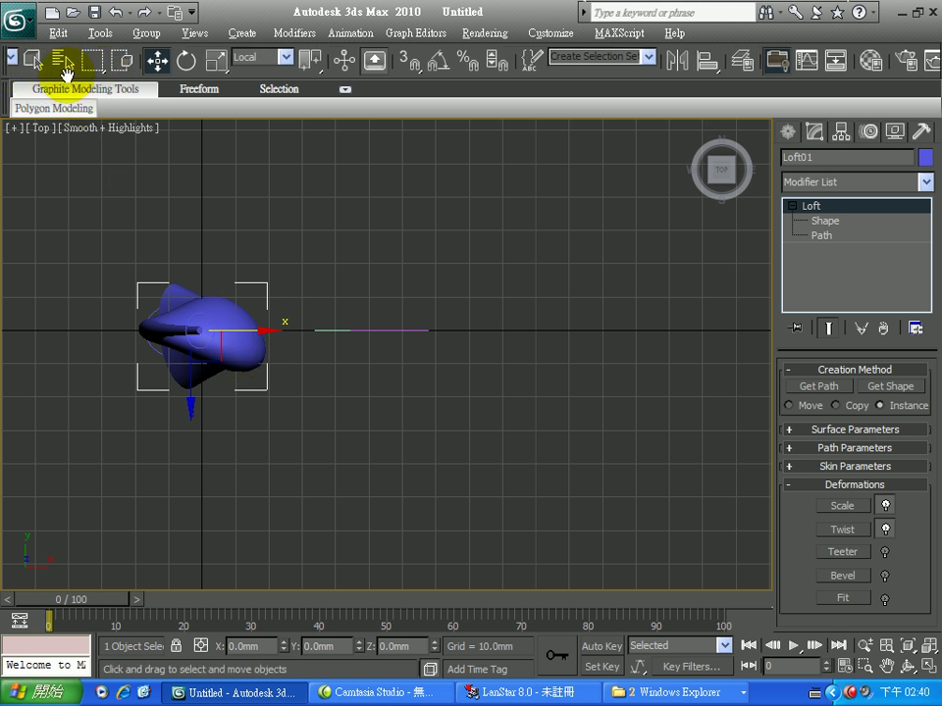
click(33, 60)
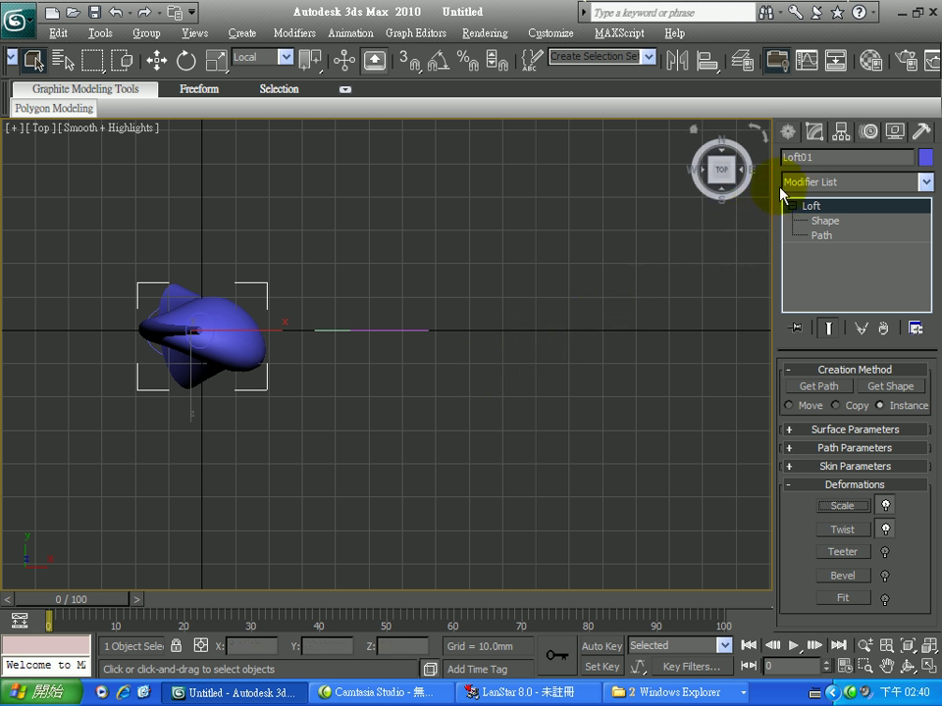
click(790, 135)
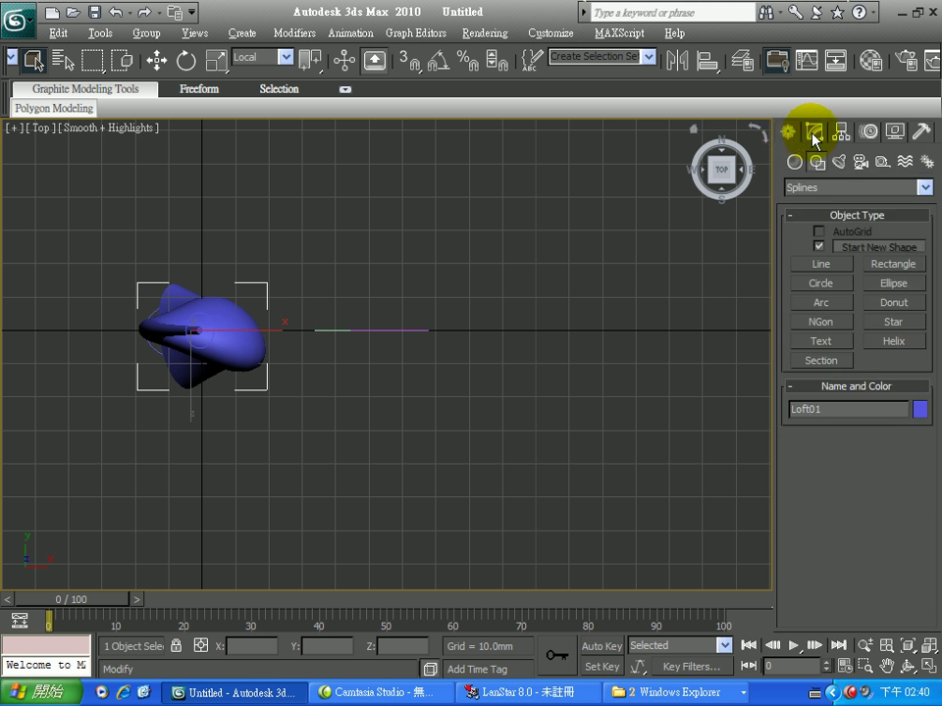
click(816, 135)
click(841, 133)
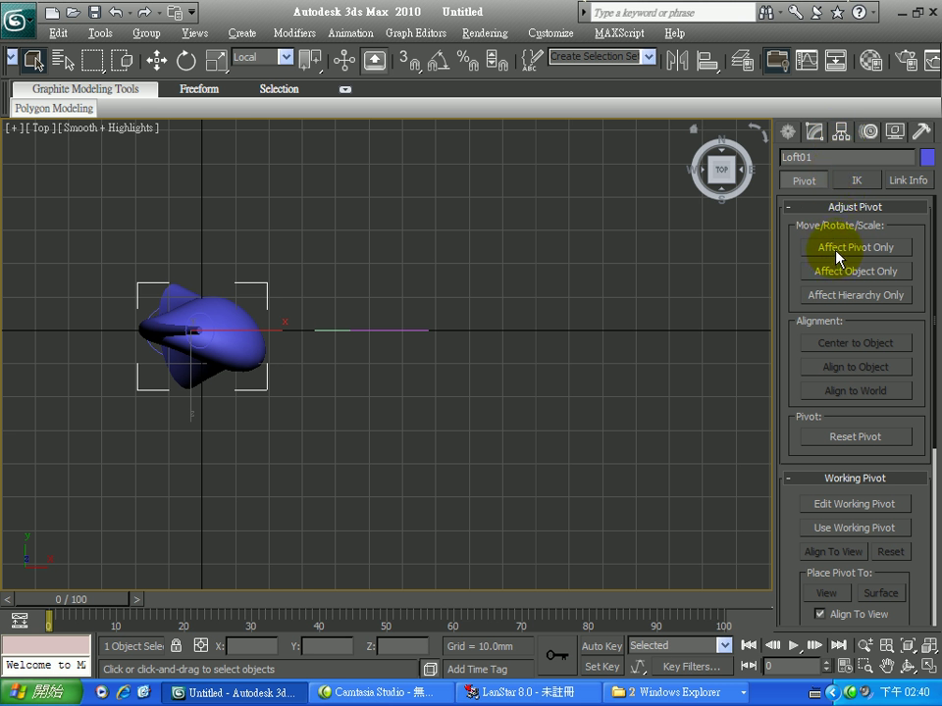
click(899, 251)
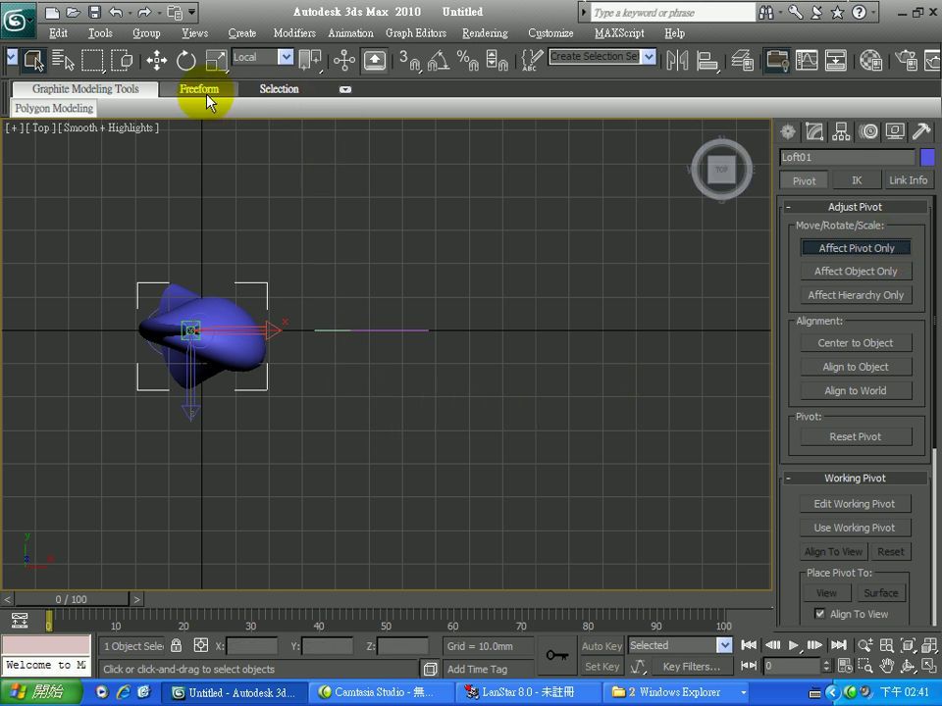
click(158, 63)
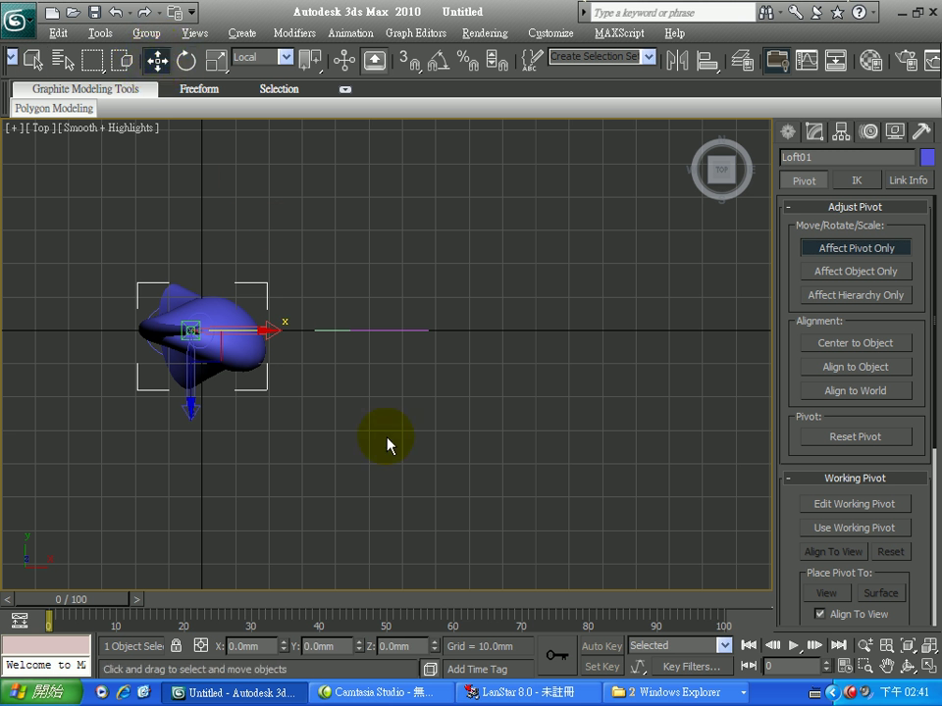
drag(251, 338, 393, 334)
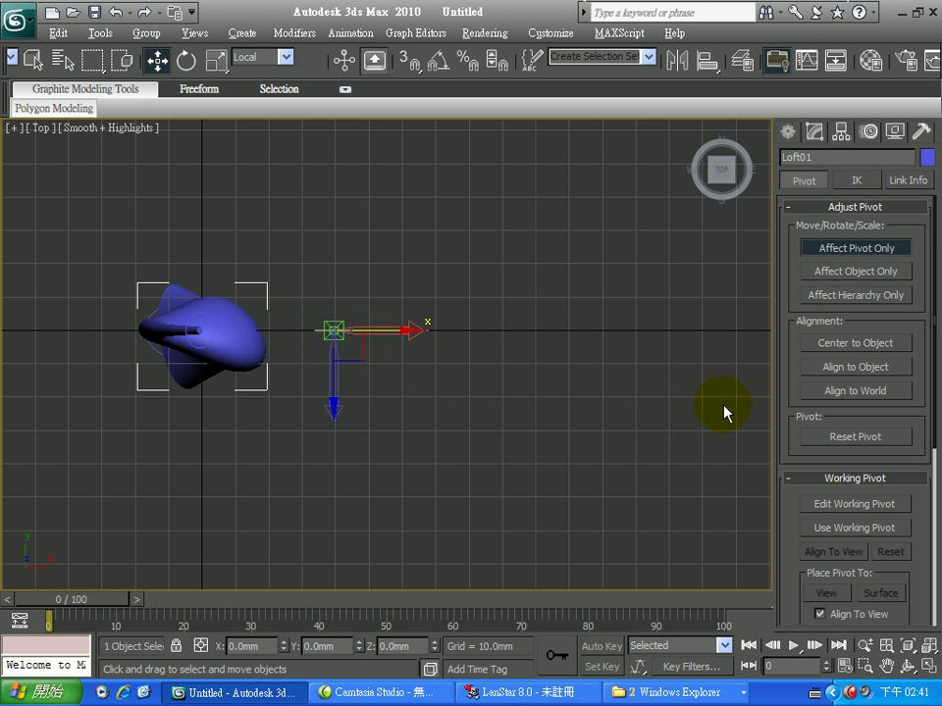
click(825, 251)
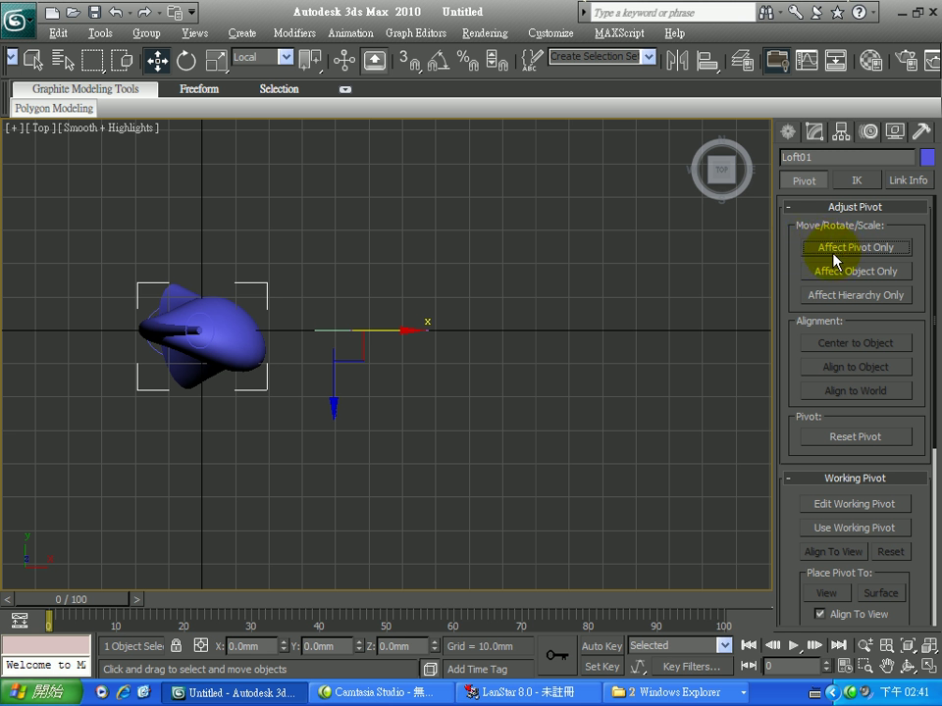
Mirror the loft across its relocated pivot as a Copy about local X, comparing the Y and Z axes first, and clear the selection.
mouse_move(728, 159)
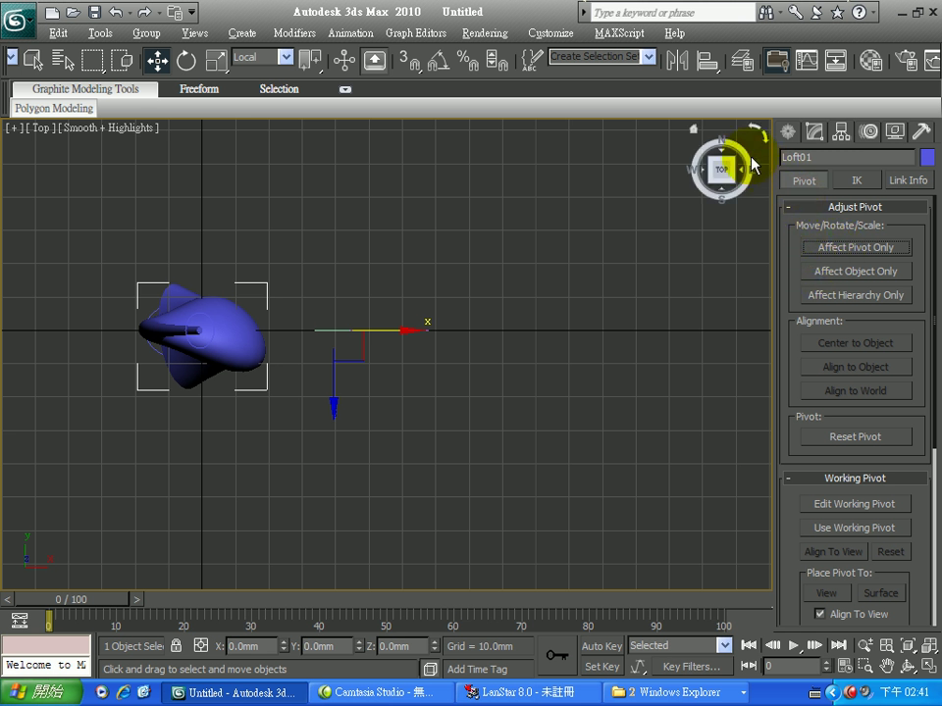
click(677, 71)
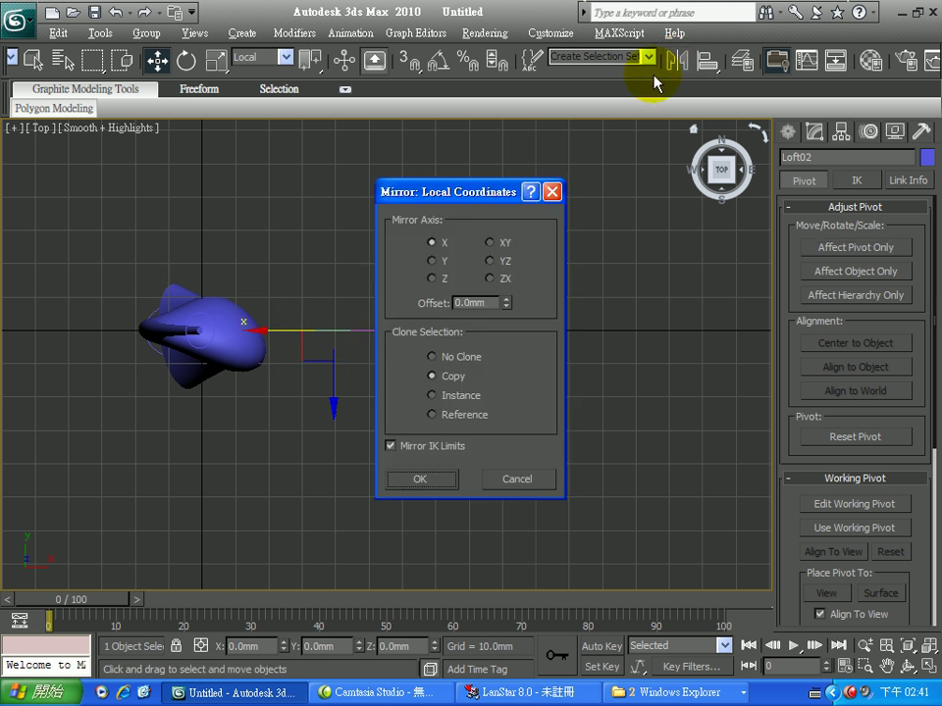
drag(492, 194, 726, 260)
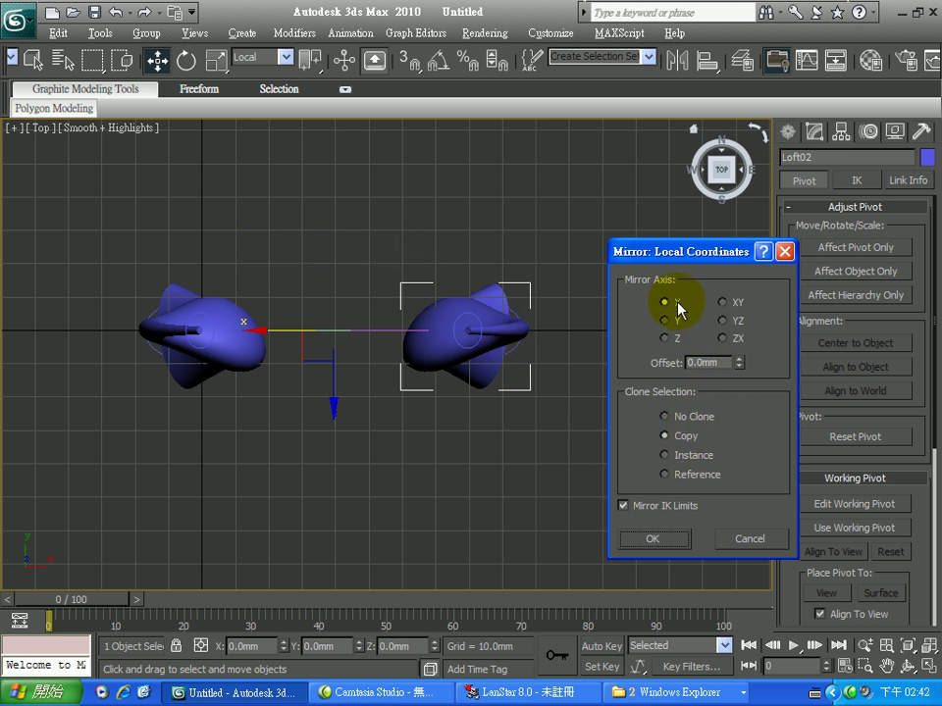
click(667, 321)
click(667, 337)
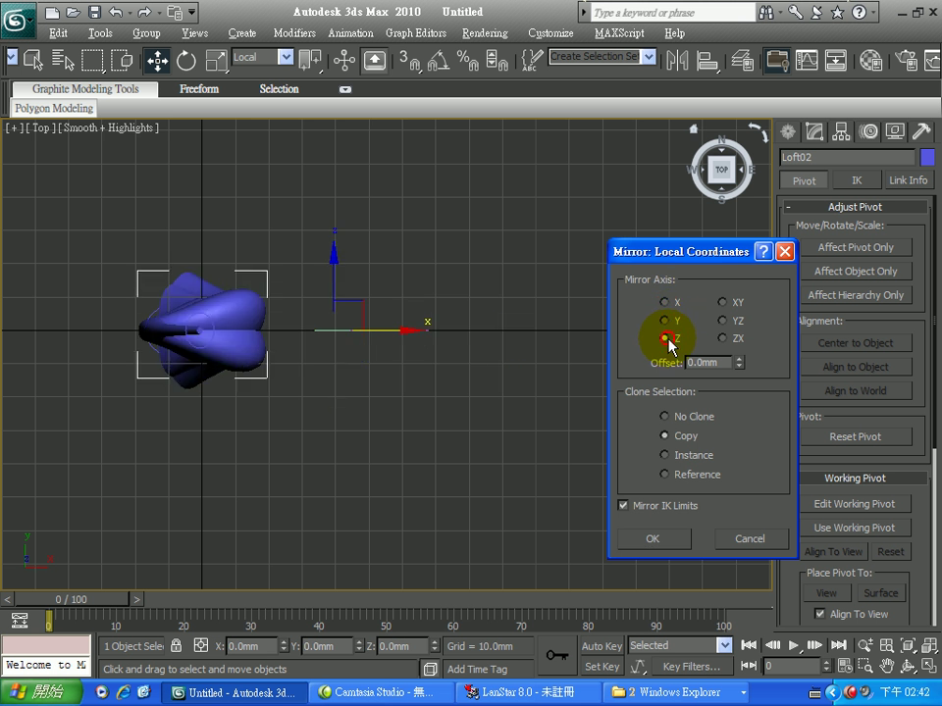
click(665, 303)
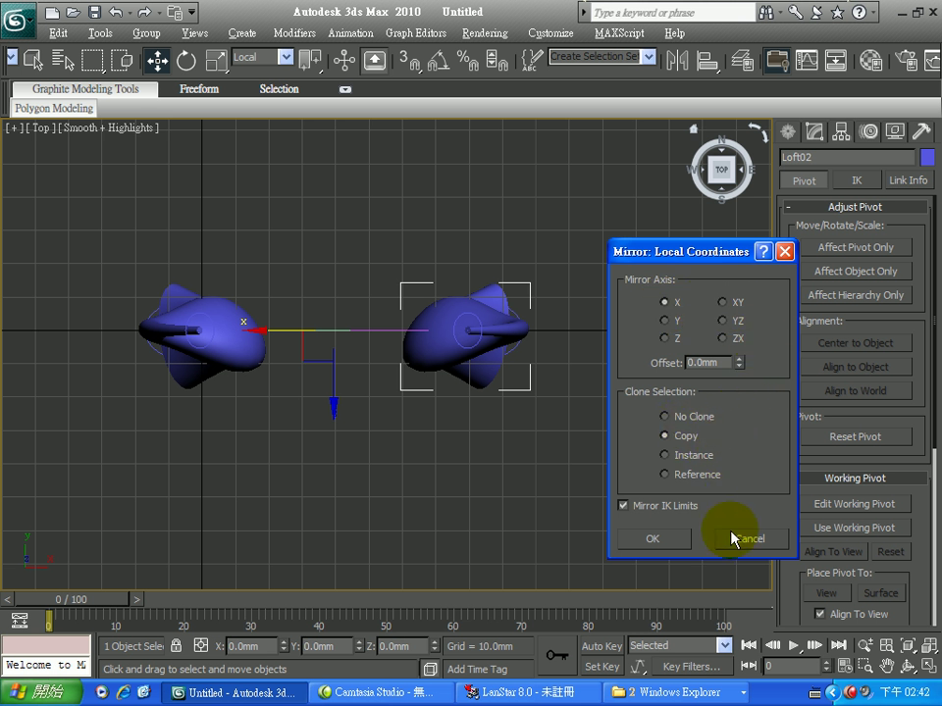
click(655, 544)
click(485, 480)
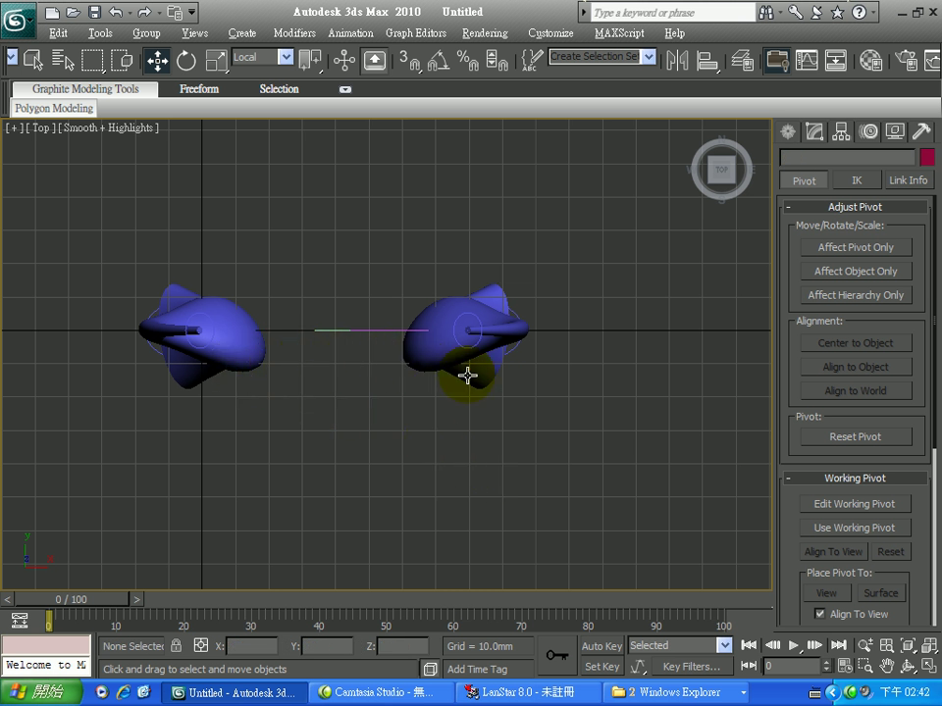
Restore the four-viewport layout and resize the panes so both lofts show in the Top, Front and Perspective views.
click(928, 667)
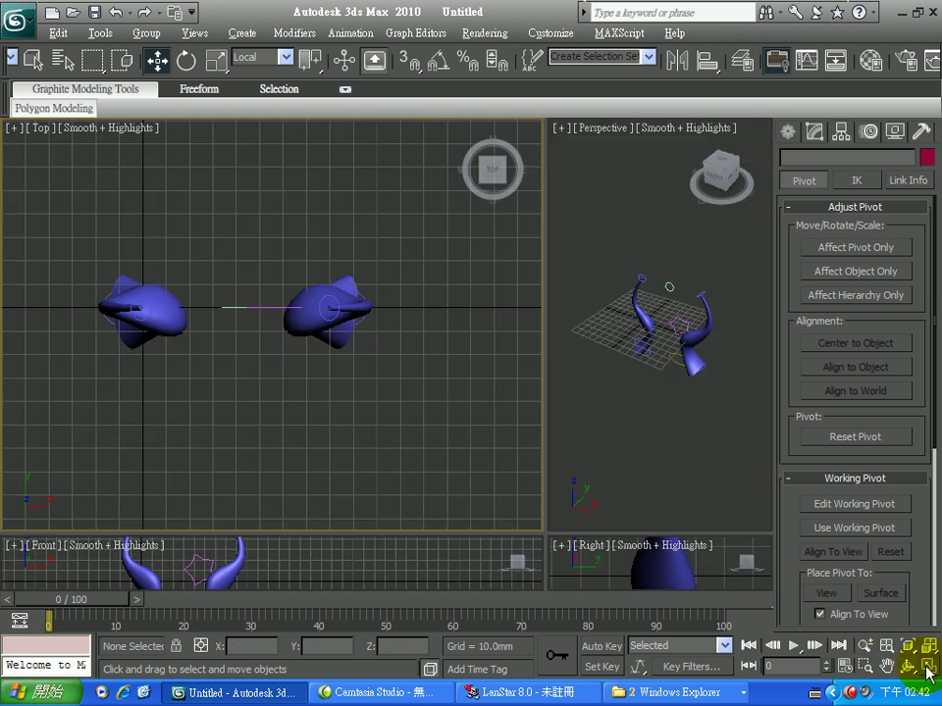
drag(541, 533, 434, 228)
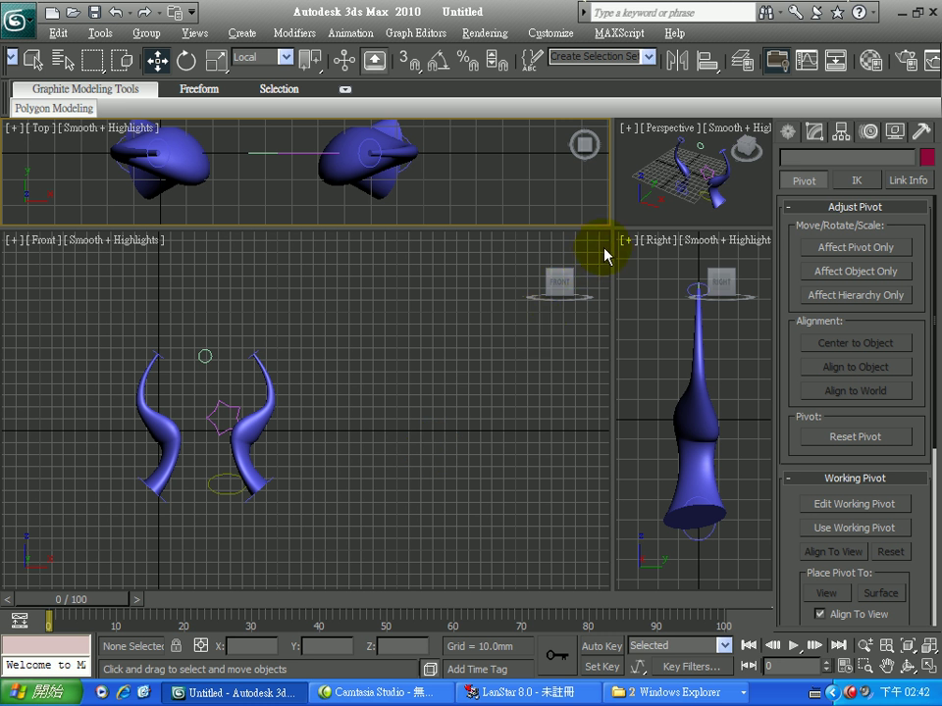
click(597, 308)
drag(597, 307, 563, 420)
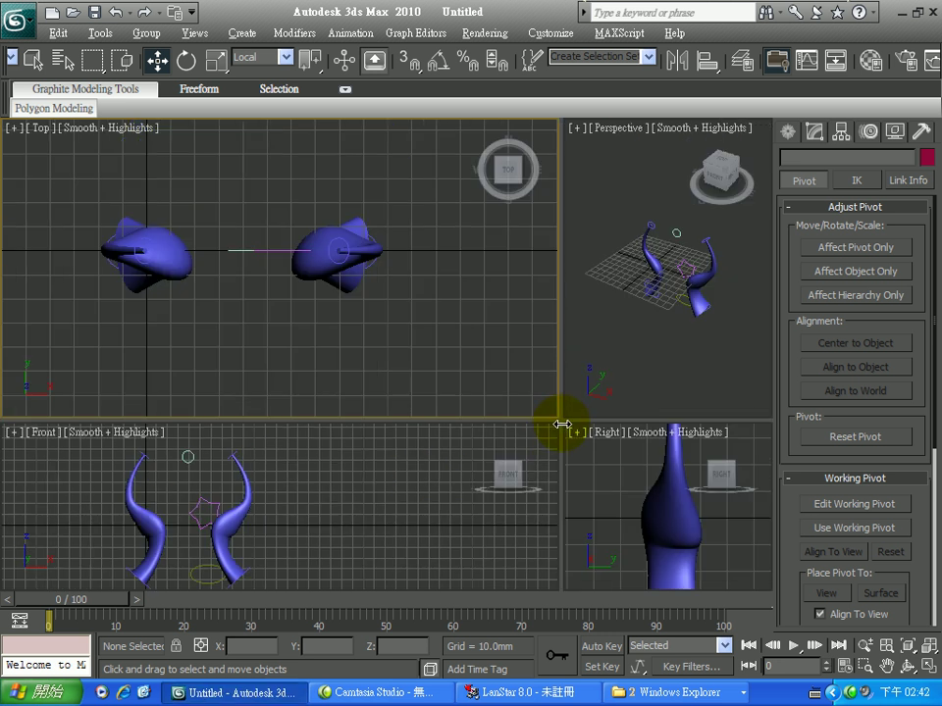
Switch to LanStar 8.0 to view the classroom computers, minimize it and bring up the Camtasia Recorder window.
click(498, 694)
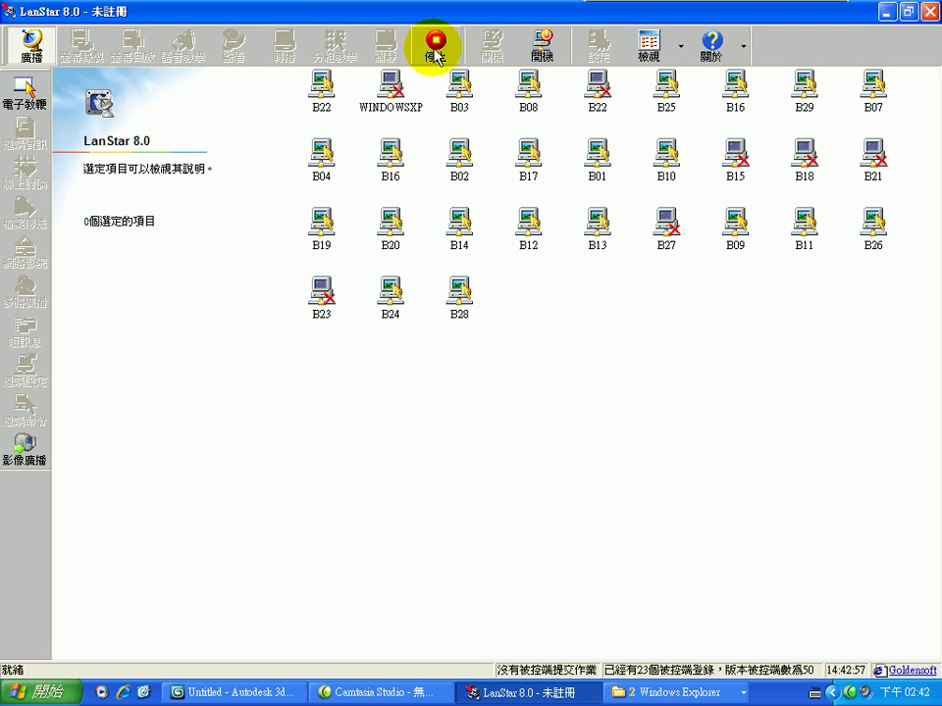
click(888, 12)
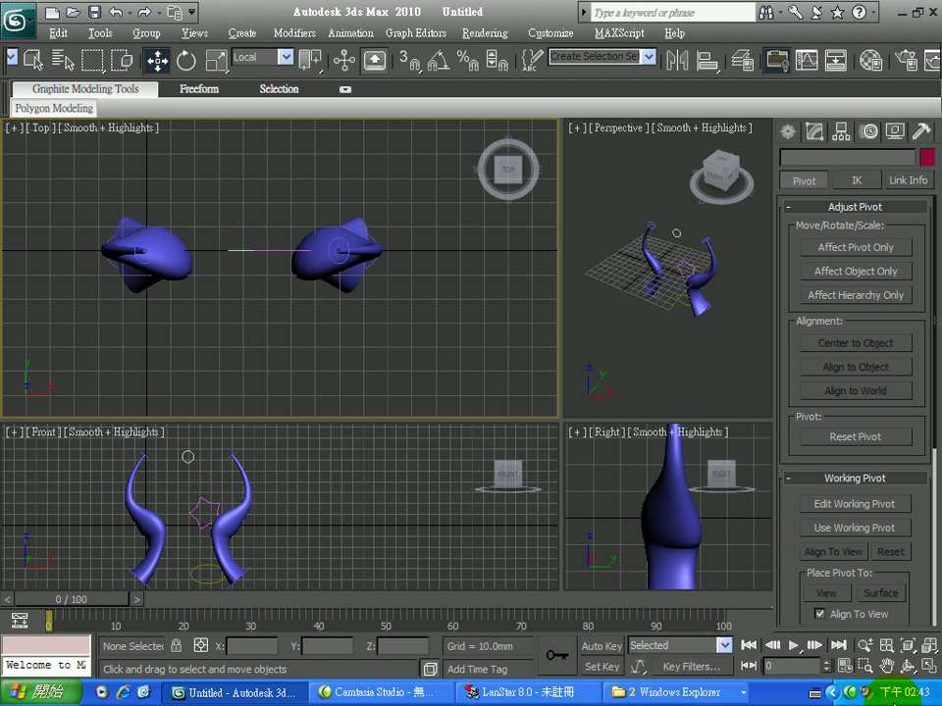
click(848, 692)
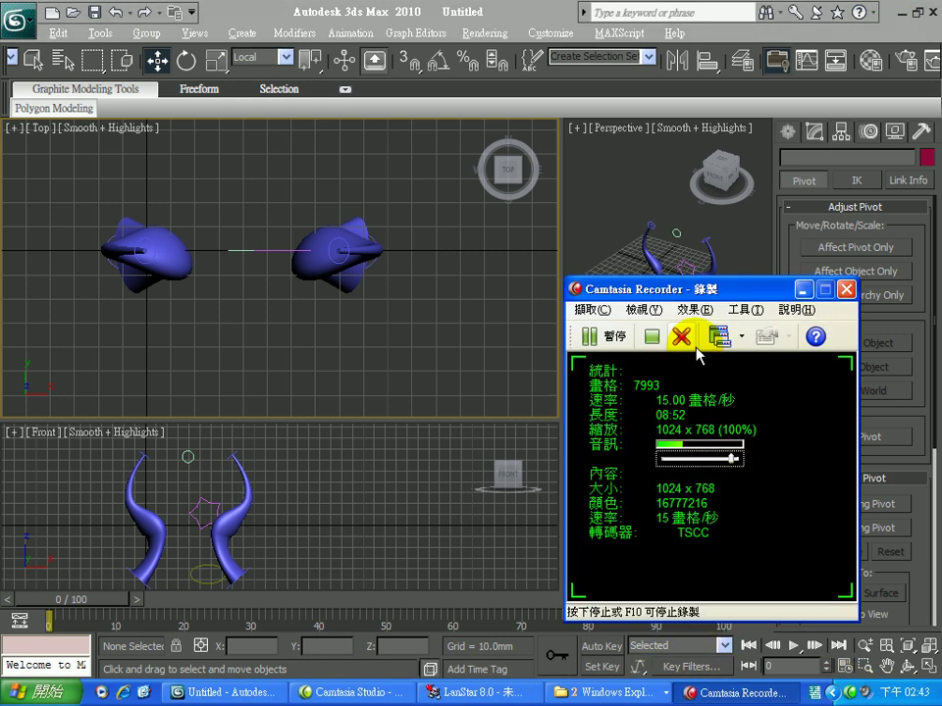